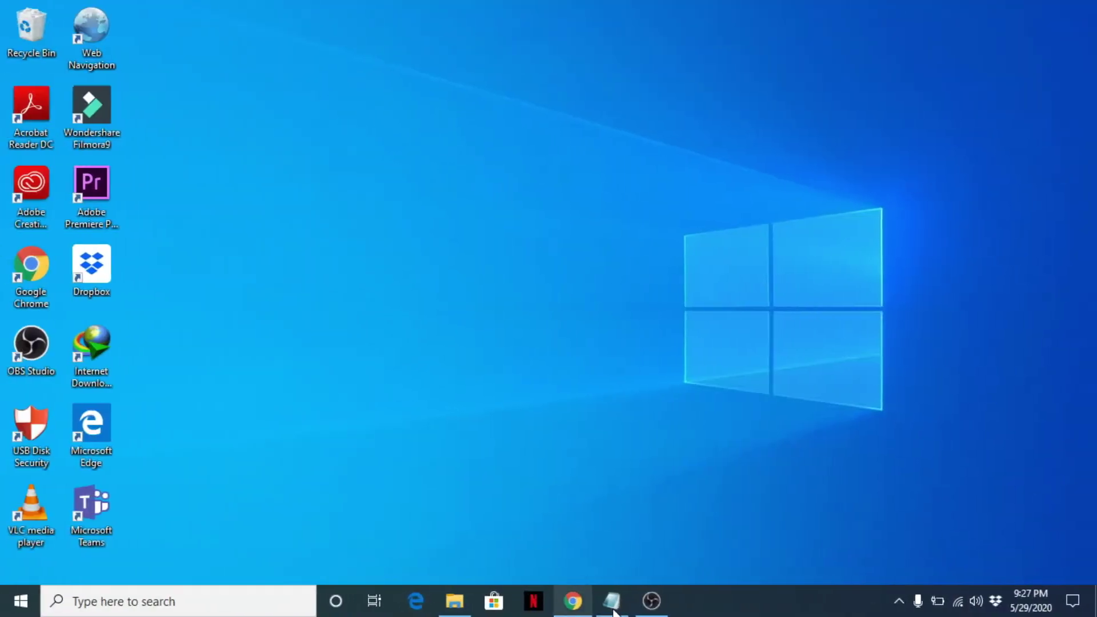
# - Type 'Add links' into a new Notepad note, removing the stray letter and extra word
pyautogui.click(610, 600)
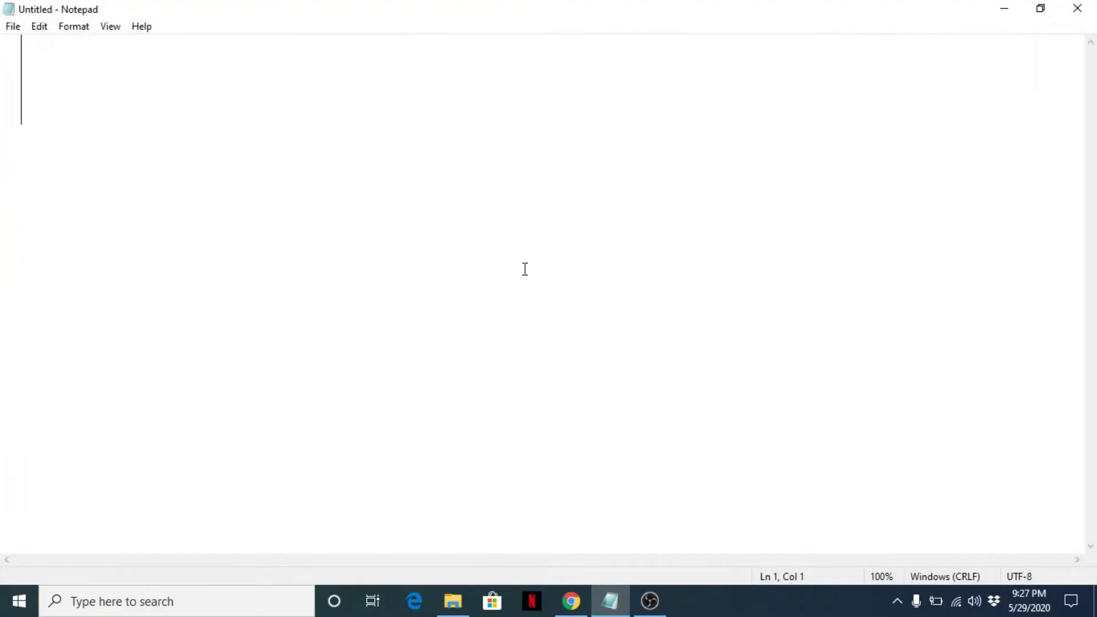
pyautogui.write('H')
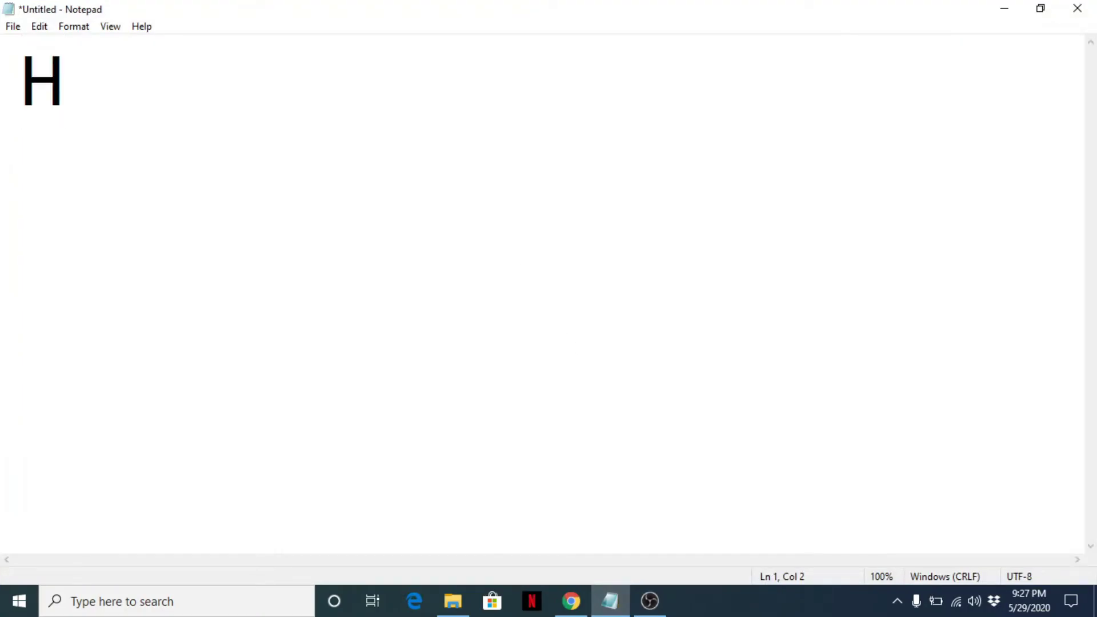
pyautogui.press('BackSpace')
pyautogui.write('Add links')
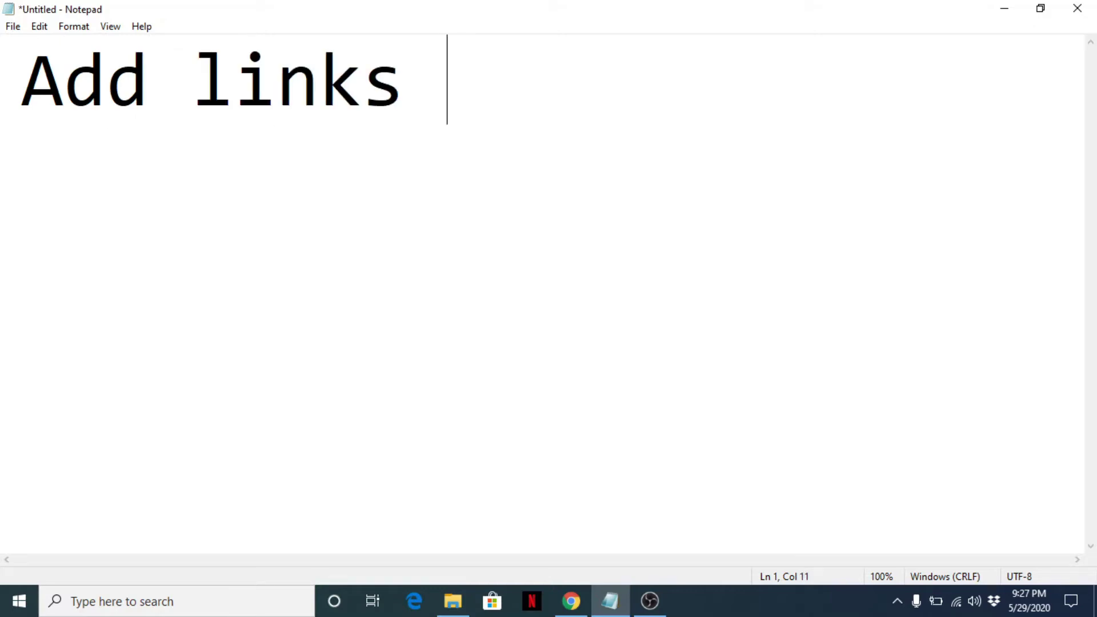
pyautogui.write(' to')
pyautogui.press('BackSpace')
pyautogui.press('BackSpace')
# - Return to the Computer 8 course in Chrome, turn editing on, and scroll down to Unit I
pyautogui.click(1004, 8)
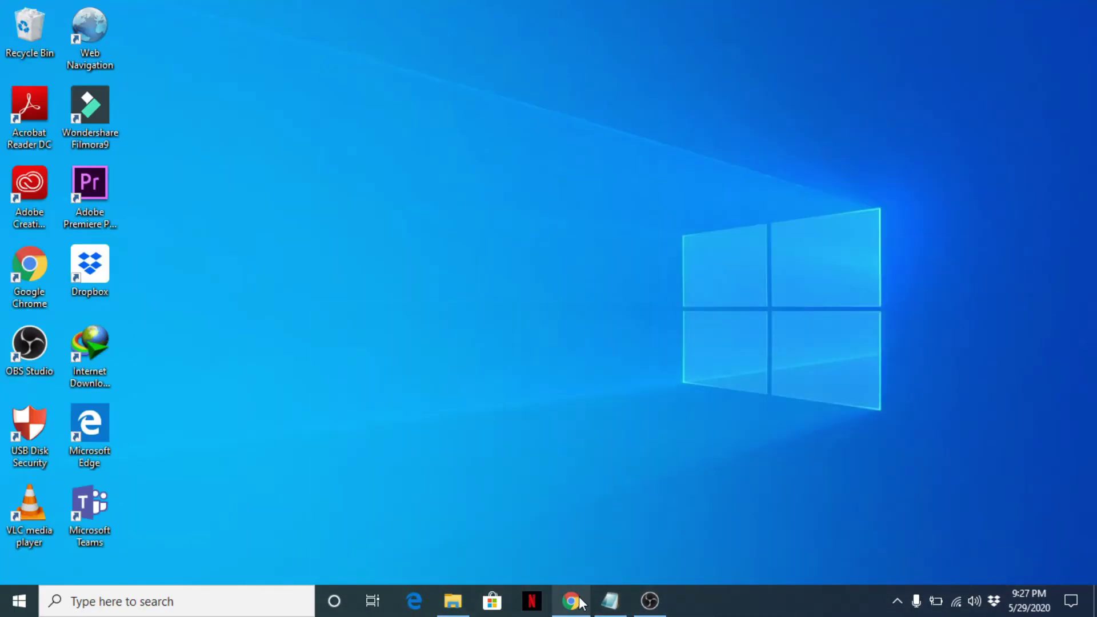
pyautogui.click(568, 534)
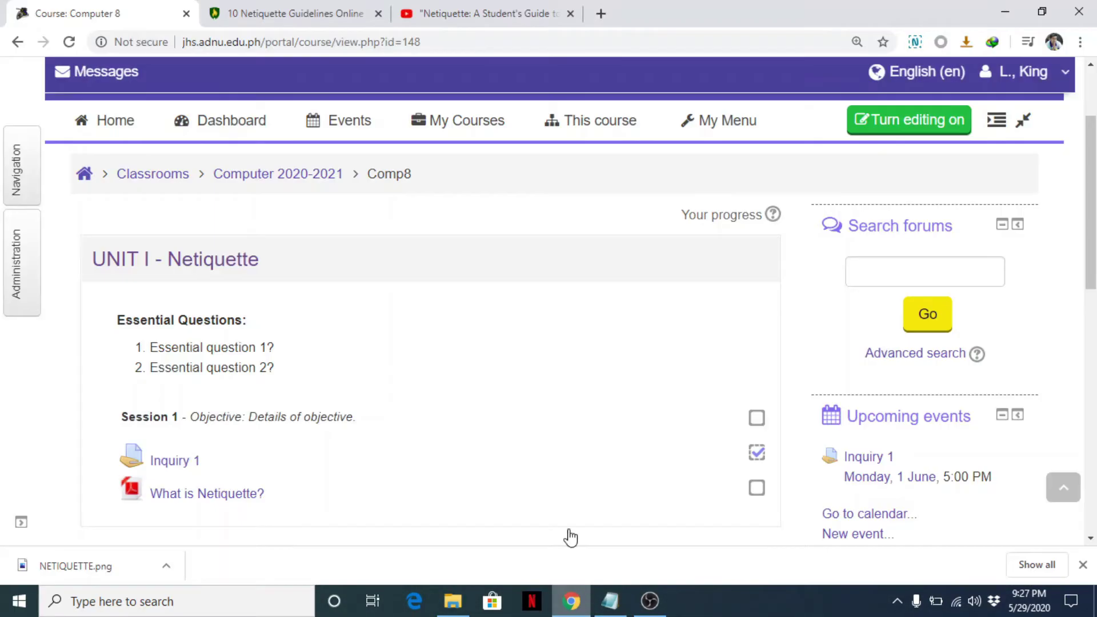
pyautogui.click(922, 131)
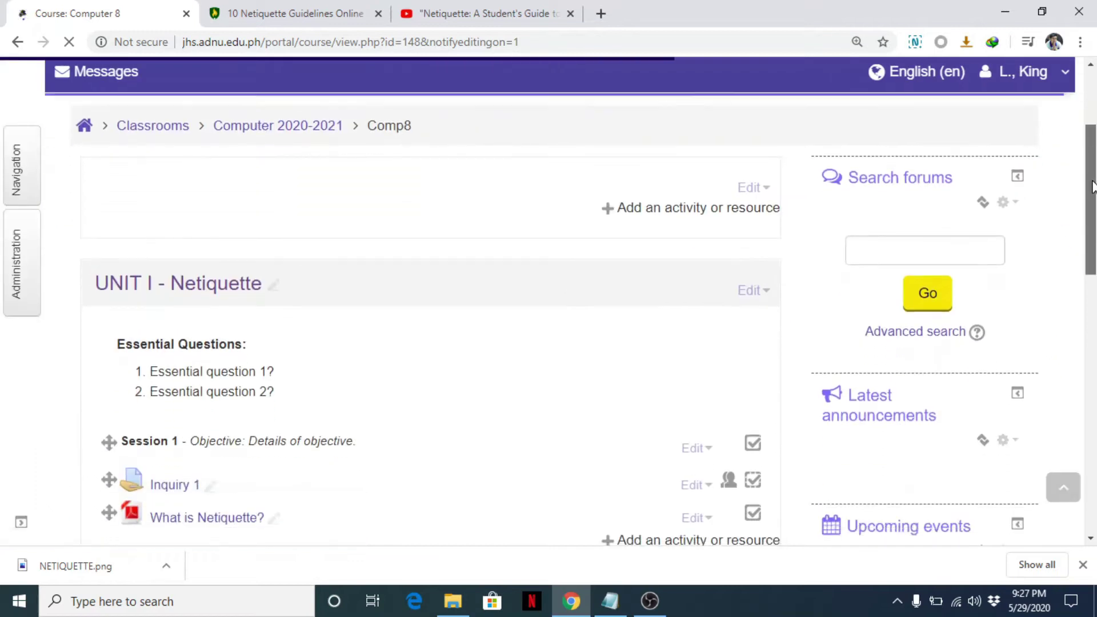
pyautogui.scroll(-2, 1092, 186)
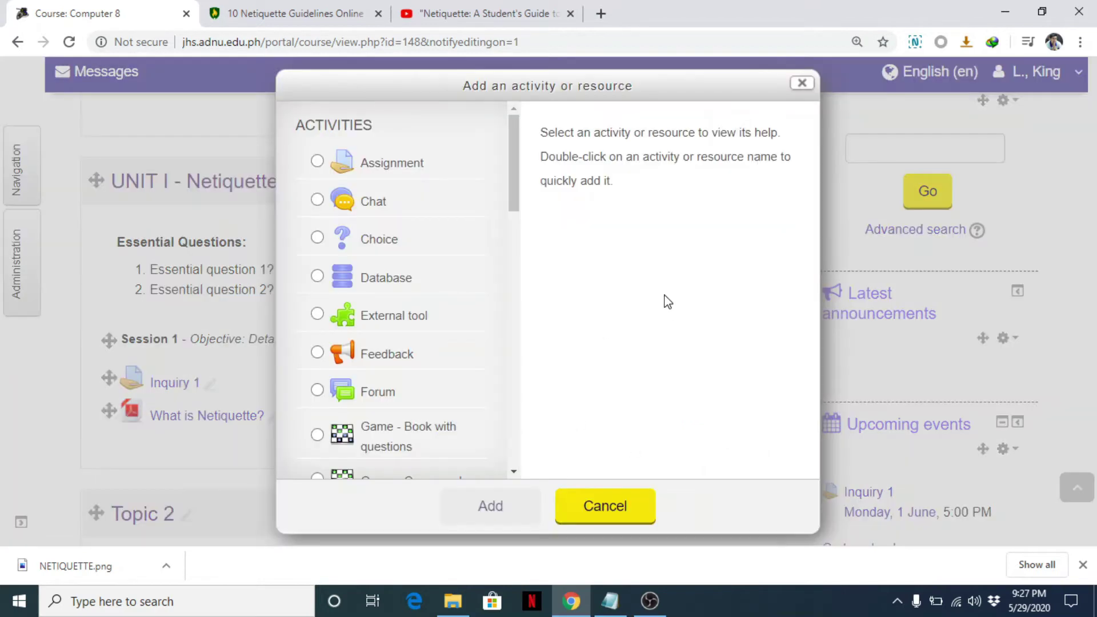
pyautogui.scroll(-13, 517, 159)
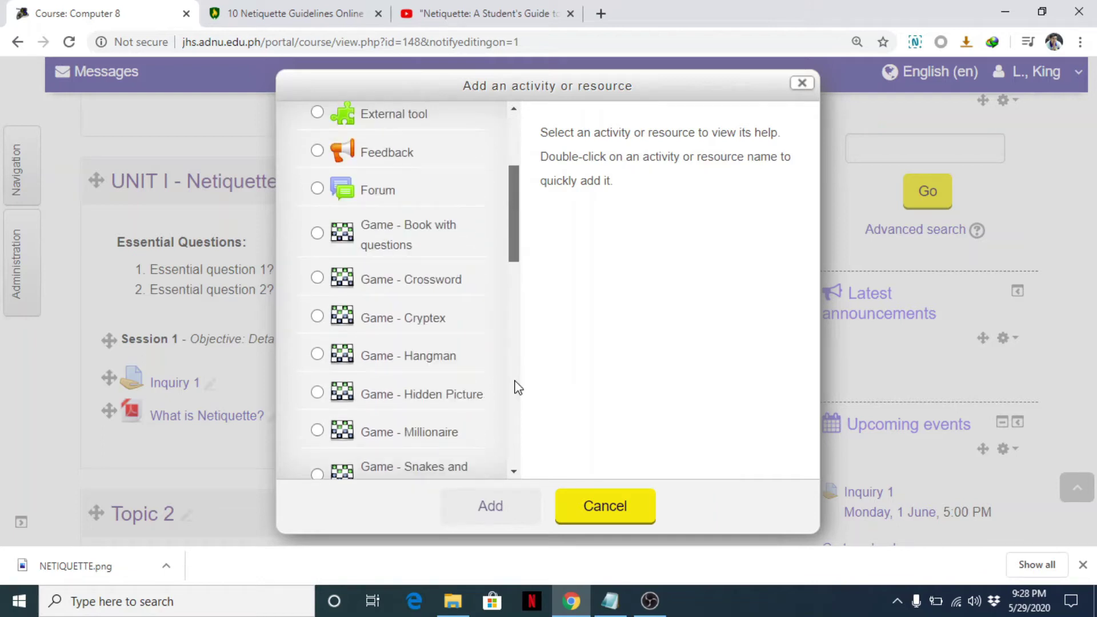
pyautogui.scroll(-4, 517, 468)
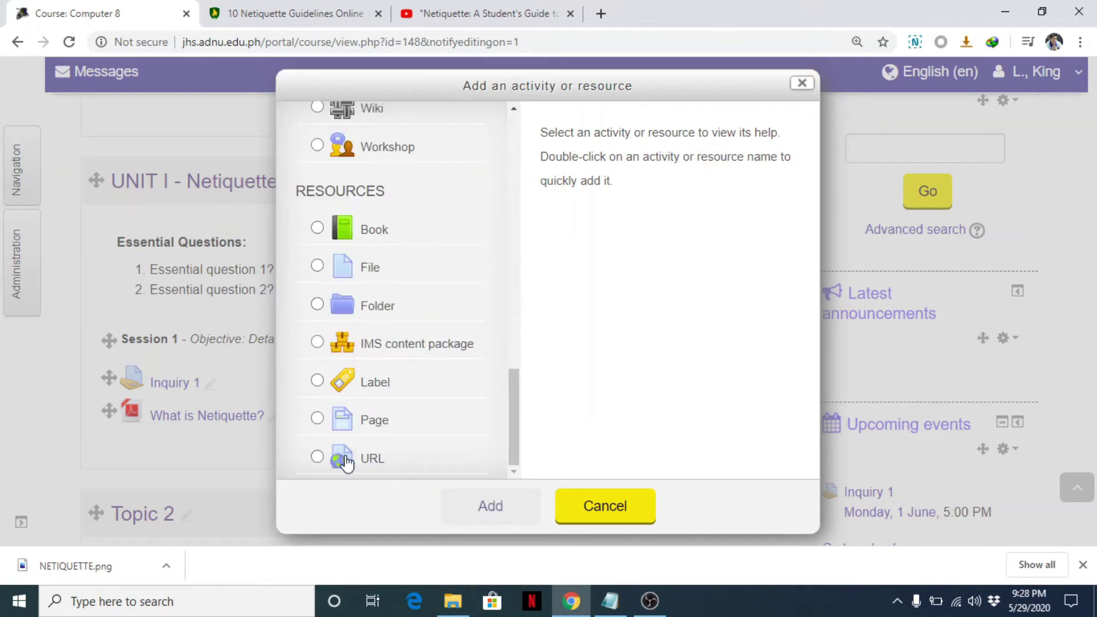
# - Add a URL resource named '10 Netiquette Guidelines Online Students Need to Know' from the article title
pyautogui.click(318, 458)
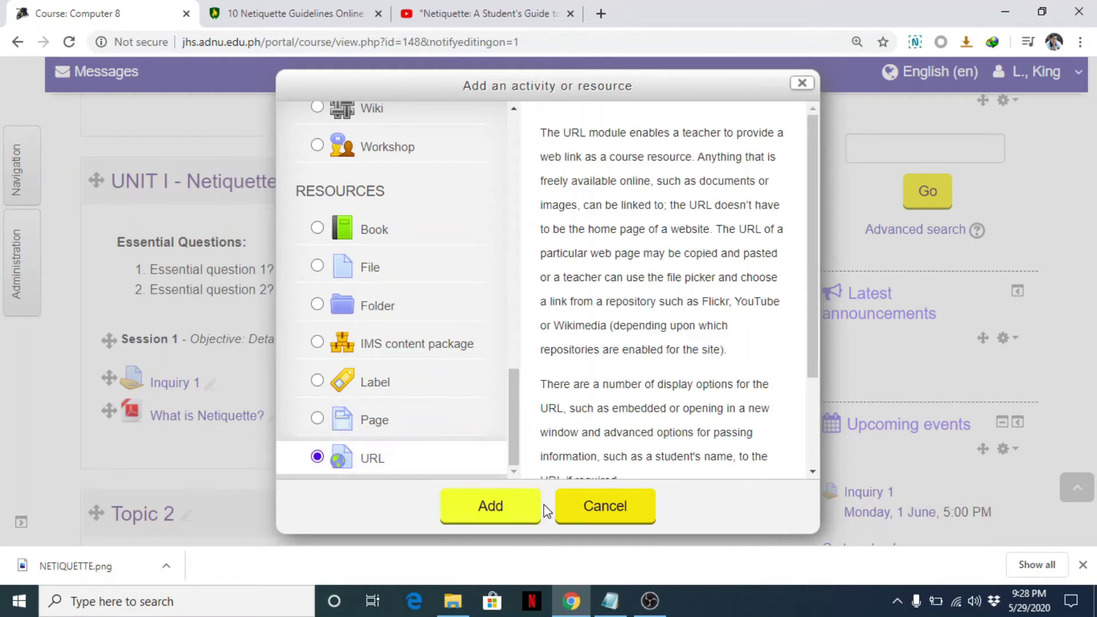
pyautogui.click(492, 508)
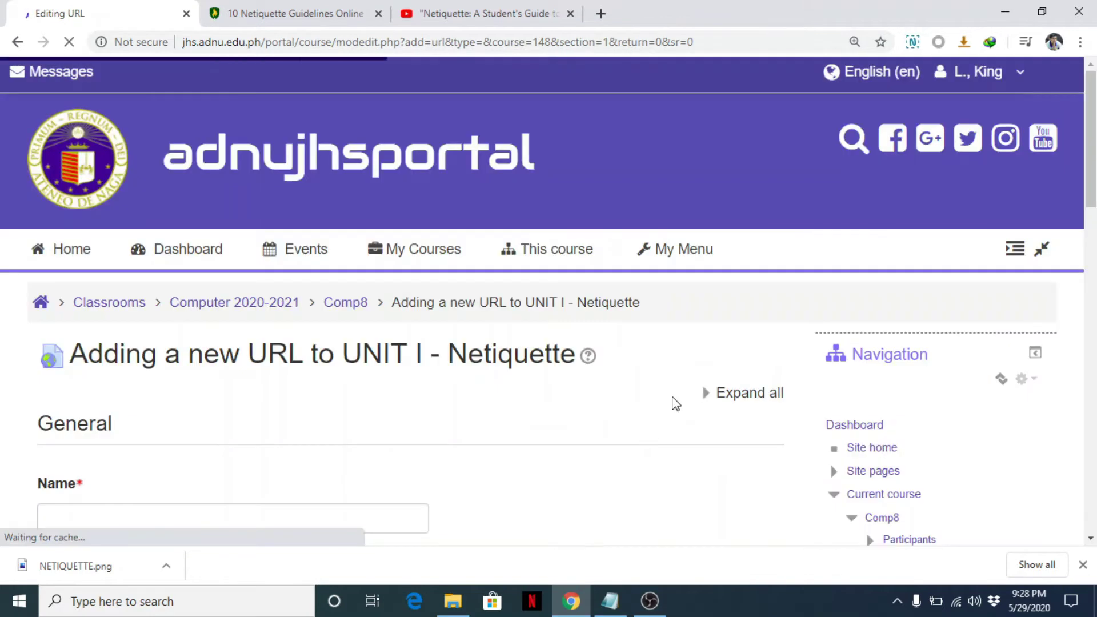
pyautogui.moveTo(1092, 161); pyautogui.dragTo(1092, 225)
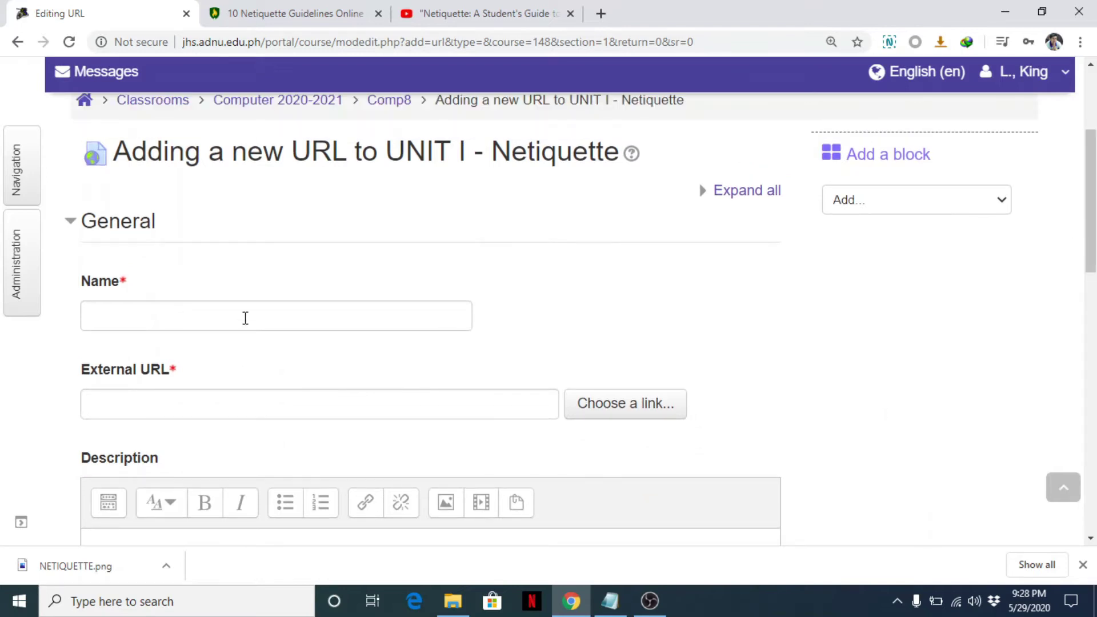
pyautogui.click(246, 316)
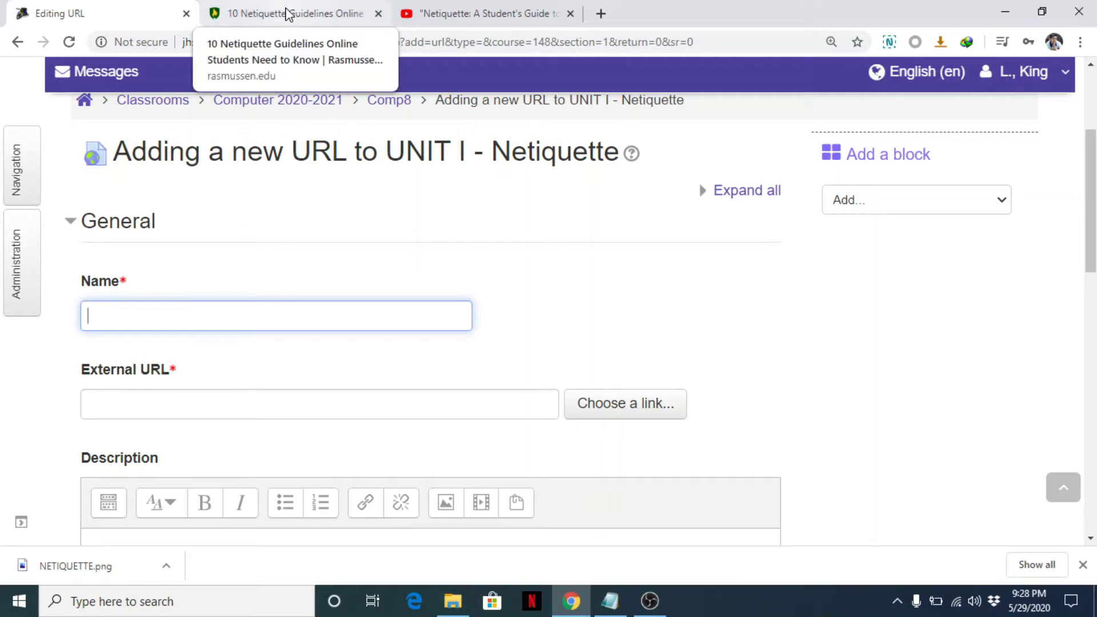
pyautogui.click(287, 13)
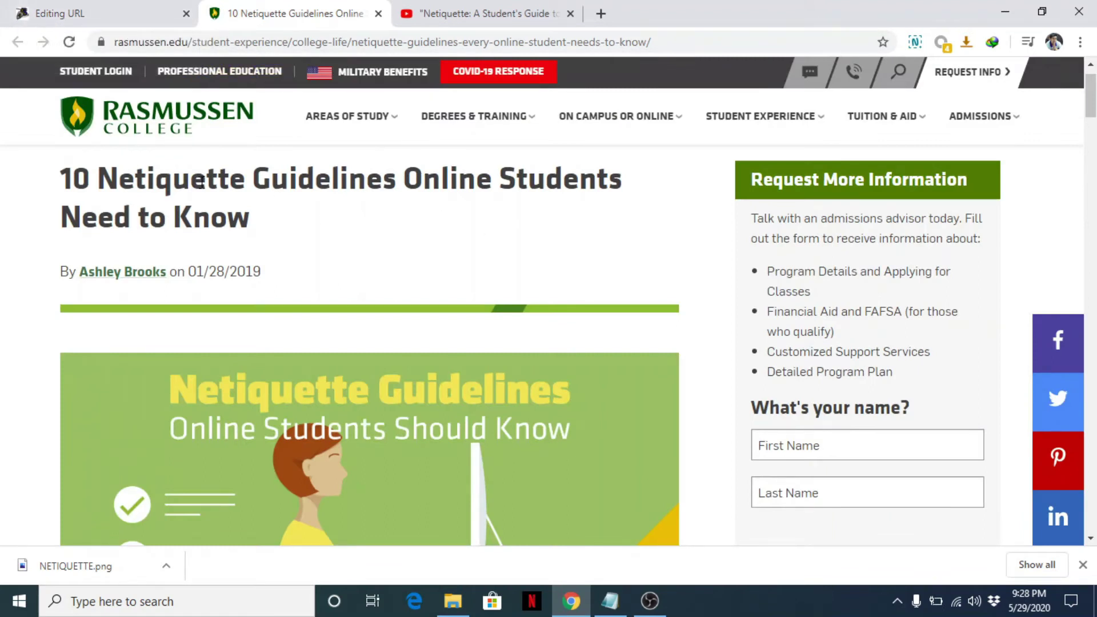
pyautogui.moveTo(80, 180); pyautogui.dragTo(241, 220)
pyautogui.hotkey('ctrl', 'c')
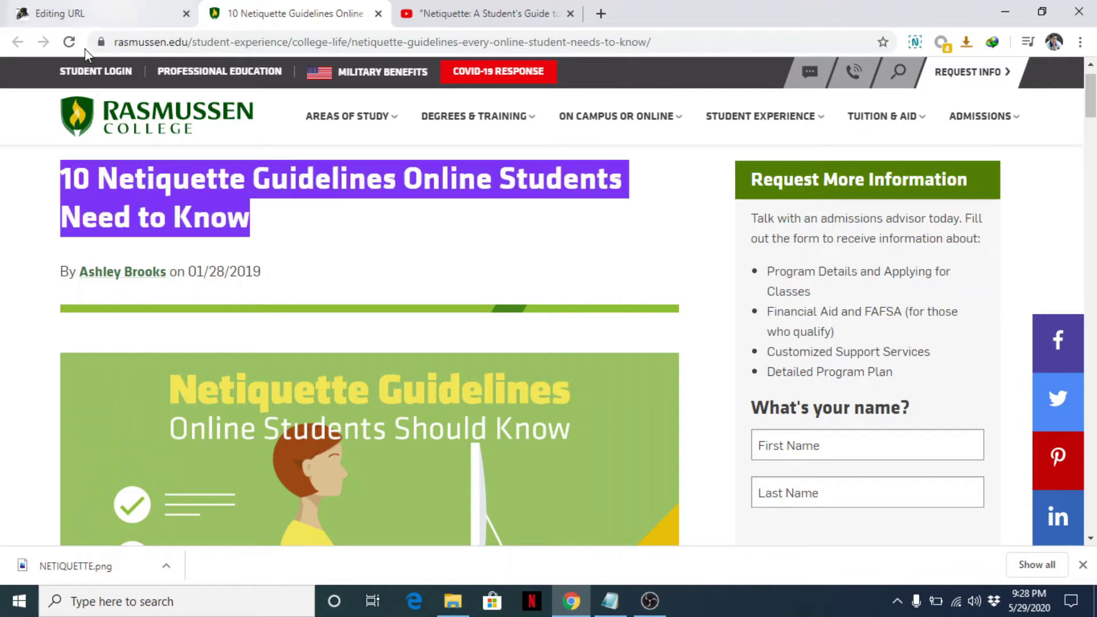
pyautogui.click(143, 13)
pyautogui.click(263, 349)
pyautogui.hotkey('ctrl', 'v')
pyautogui.click(600, 321)
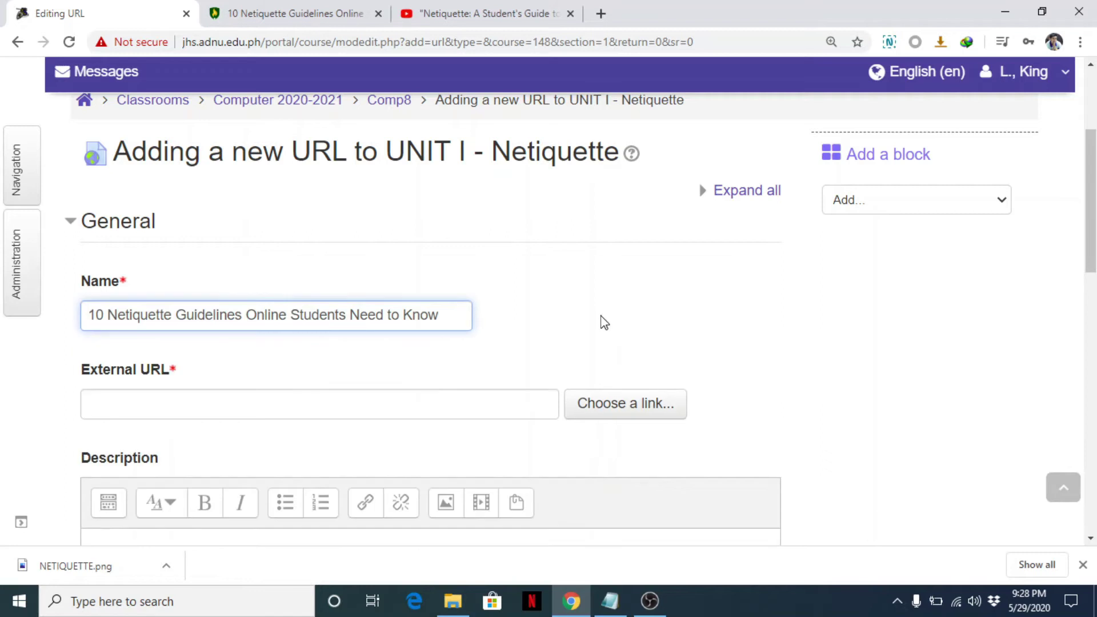
# - Paste the Rasmussen article's web address into the External URL field
pyautogui.scroll(-2, 814, 282)
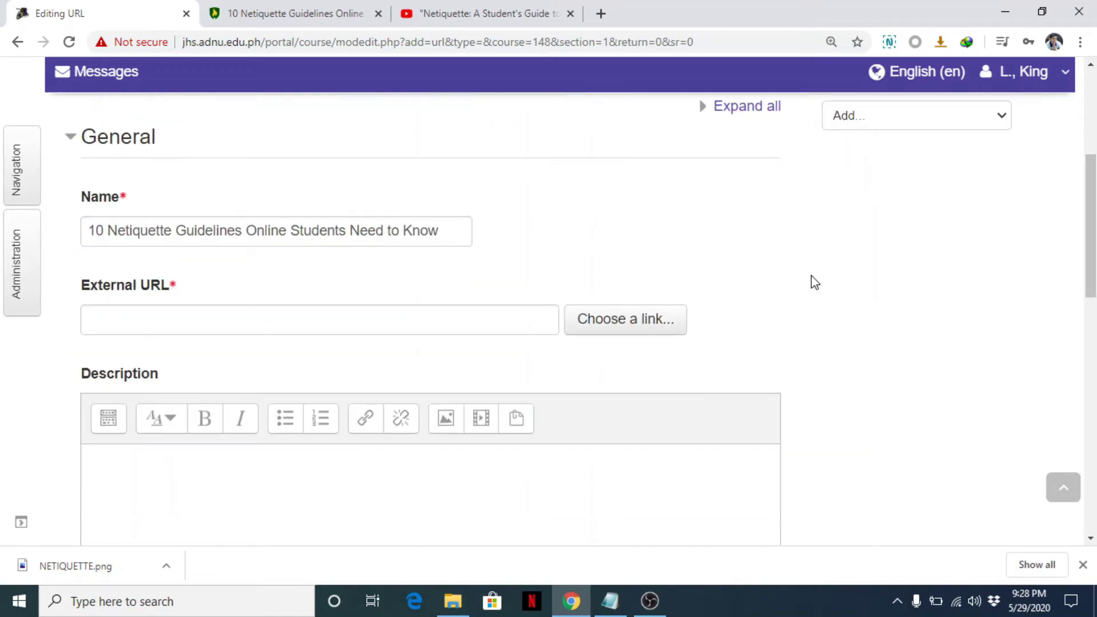
pyautogui.click(343, 12)
pyautogui.moveTo(669, 48); pyautogui.dragTo(113, 50)
pyautogui.hotkey('ctrl', 'c')
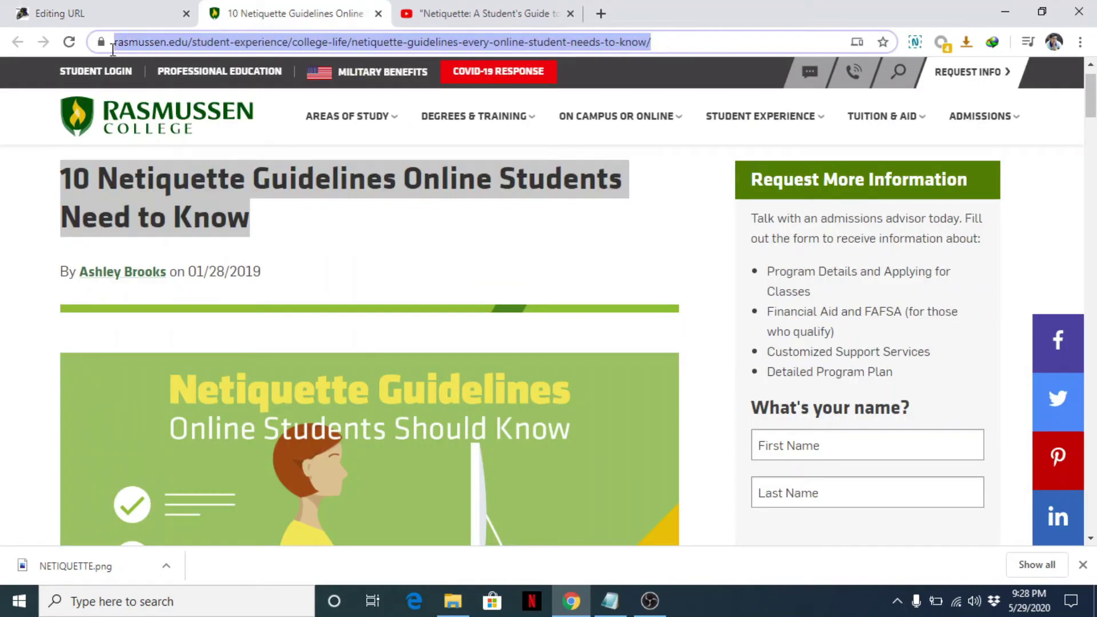
pyautogui.click(102, 13)
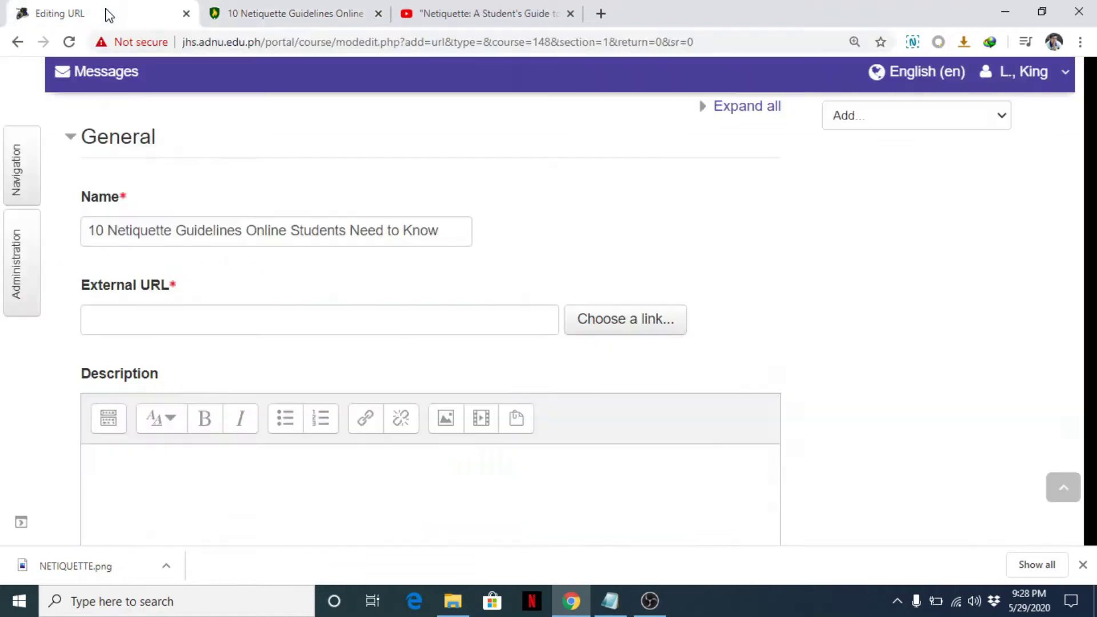
pyautogui.click(195, 329)
pyautogui.hotkey('ctrl', 'v')
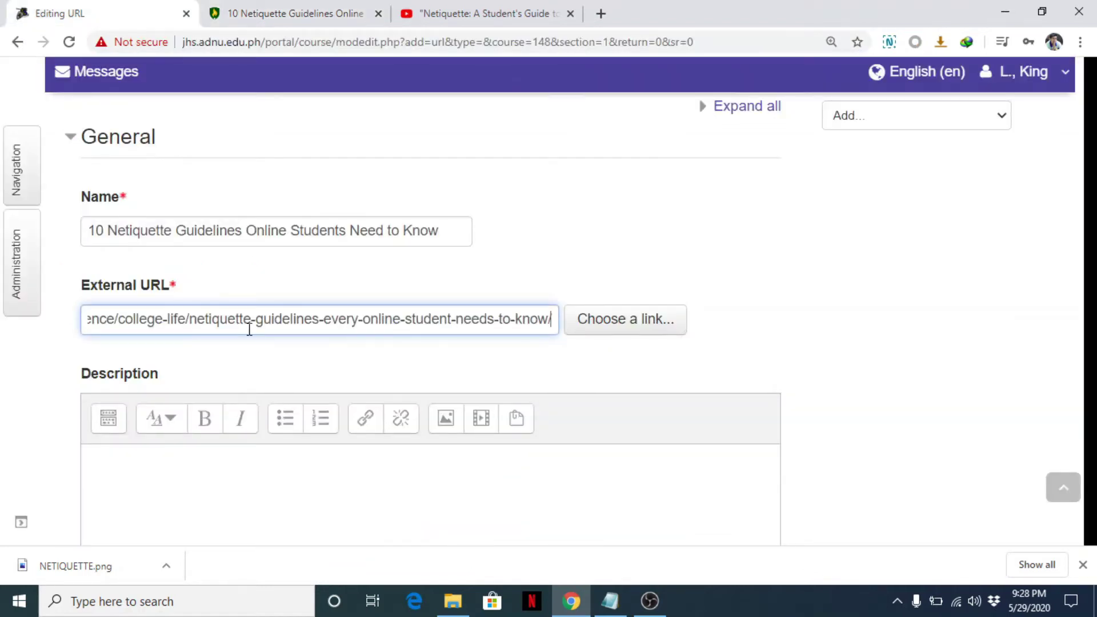
pyautogui.click(627, 270)
pyautogui.moveTo(1092, 229); pyautogui.dragTo(1092, 353)
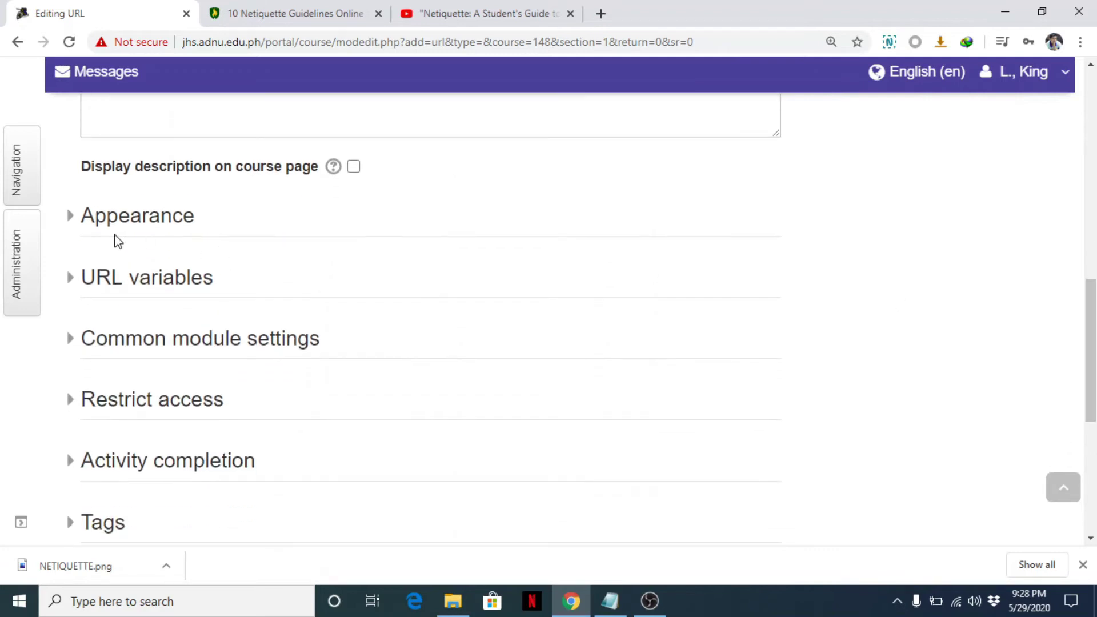
# - Set the link's Appearance display to In pop-up, keeping 620 × 450 pixels
pyautogui.click(72, 223)
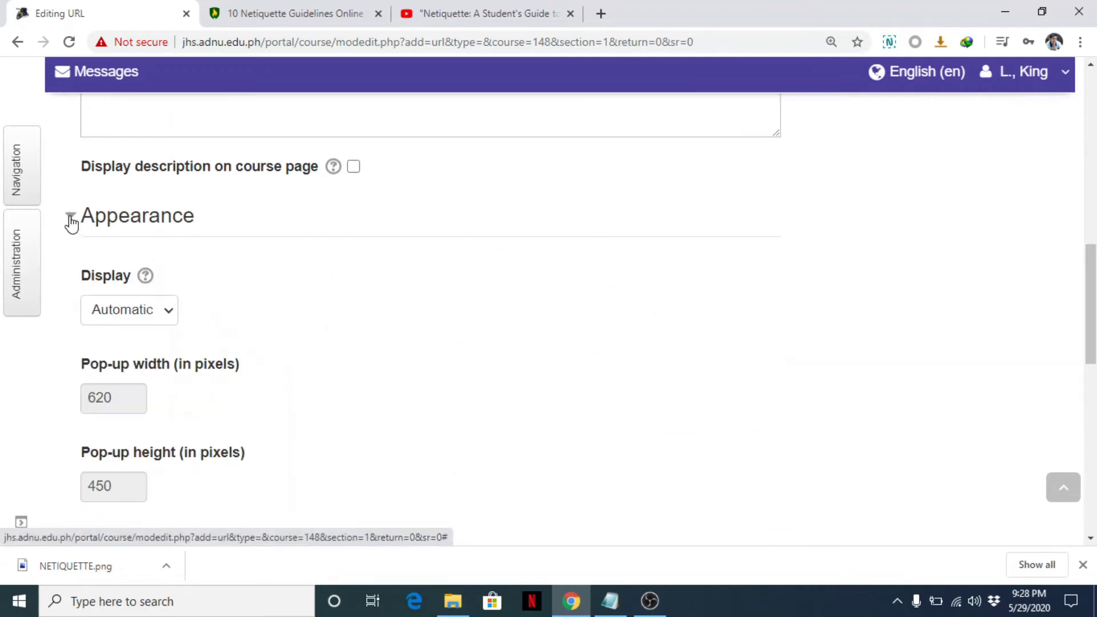
pyautogui.click(171, 311)
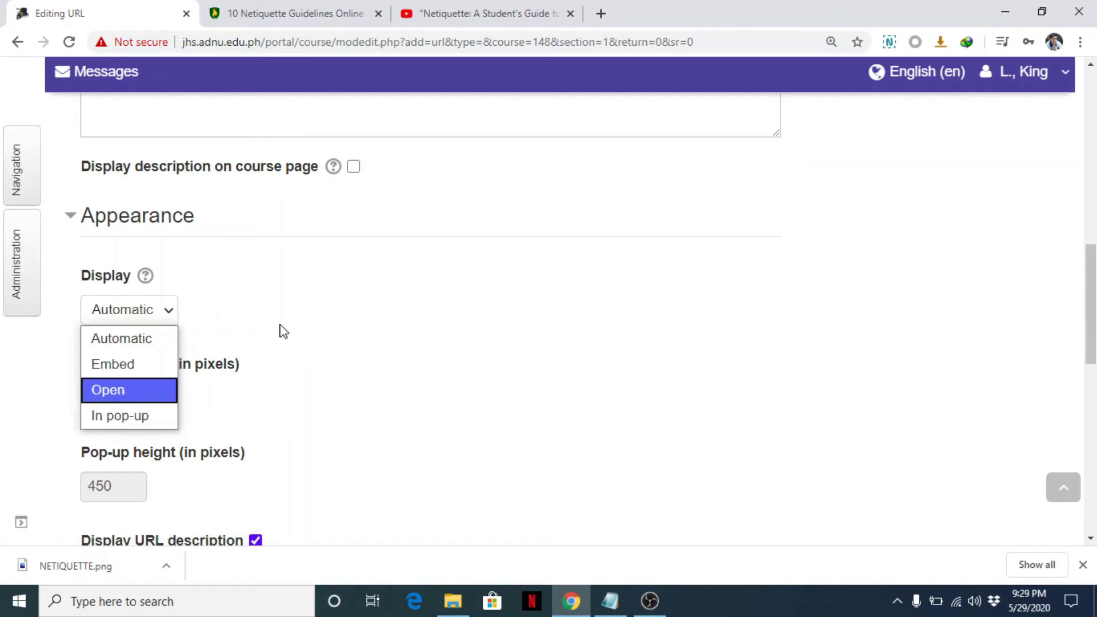
pyautogui.click(124, 417)
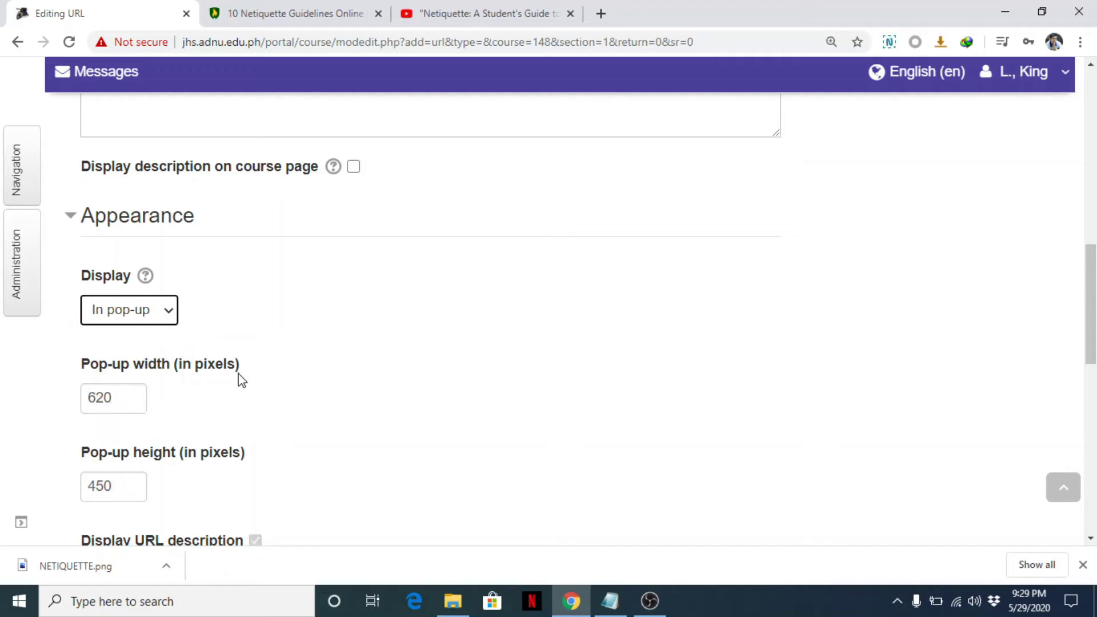
pyautogui.moveTo(1091, 294); pyautogui.dragTo(1096, 407)
# - Save the netiquette resource, return to the course, and dismiss the downloads notice
pyautogui.click(180, 541)
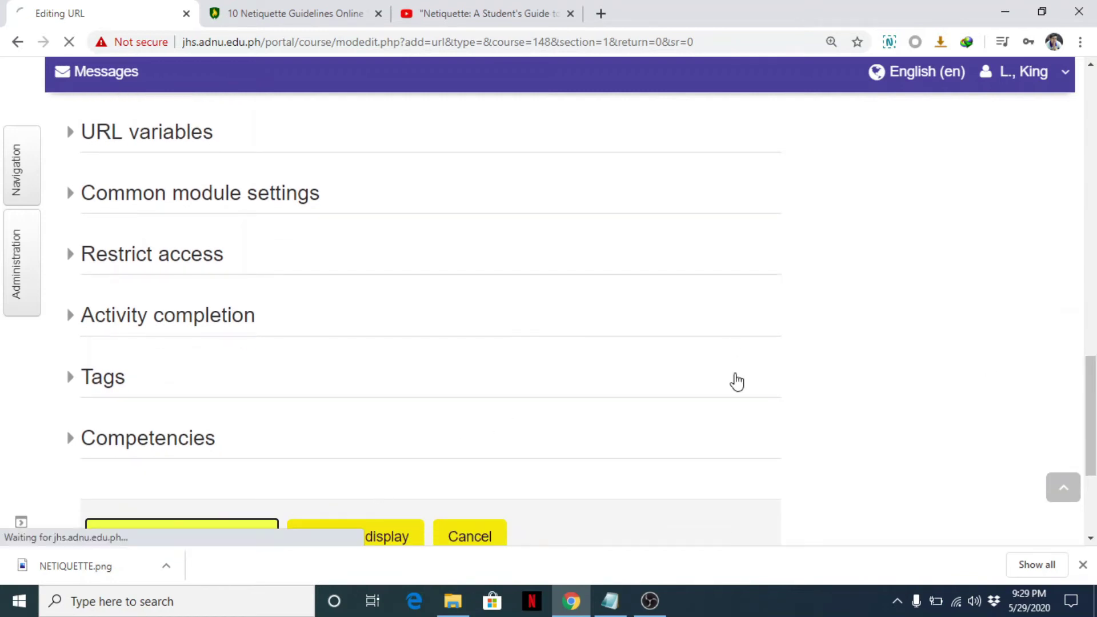
pyautogui.click(1083, 566)
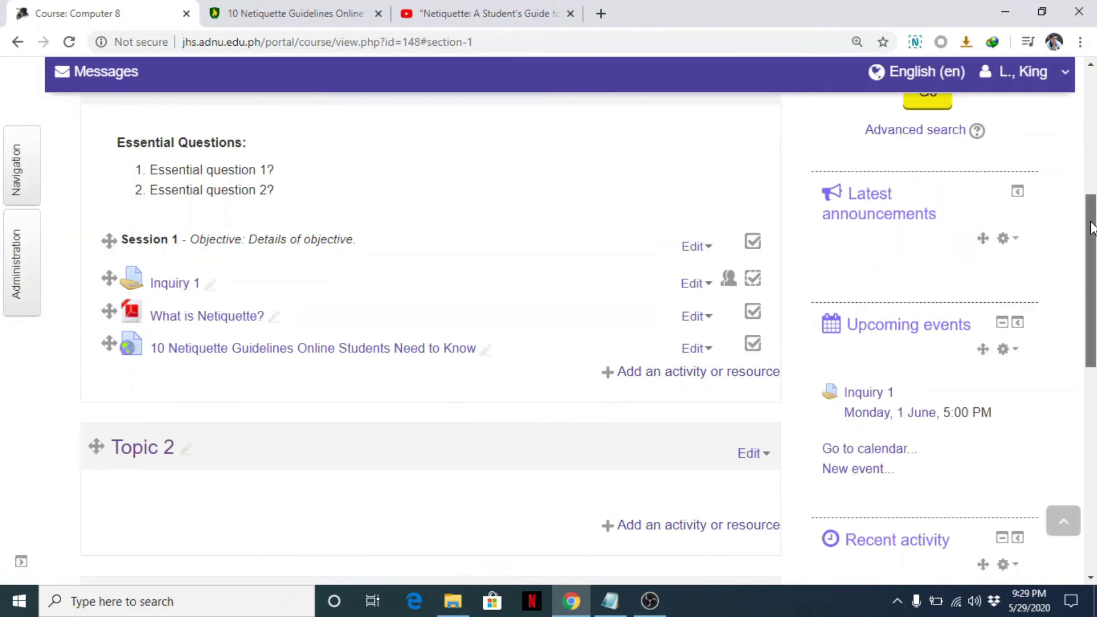
pyautogui.scroll(1, 1092, 228)
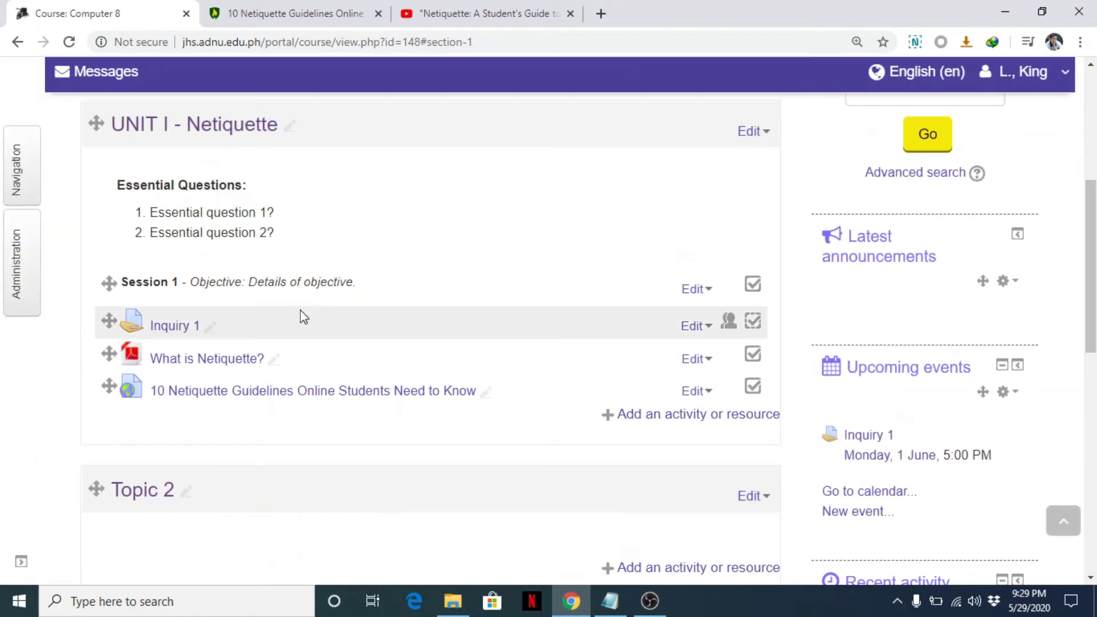
# - Open the netiquette link's pop-up, maximize it for review, then close it
pyautogui.click(270, 394)
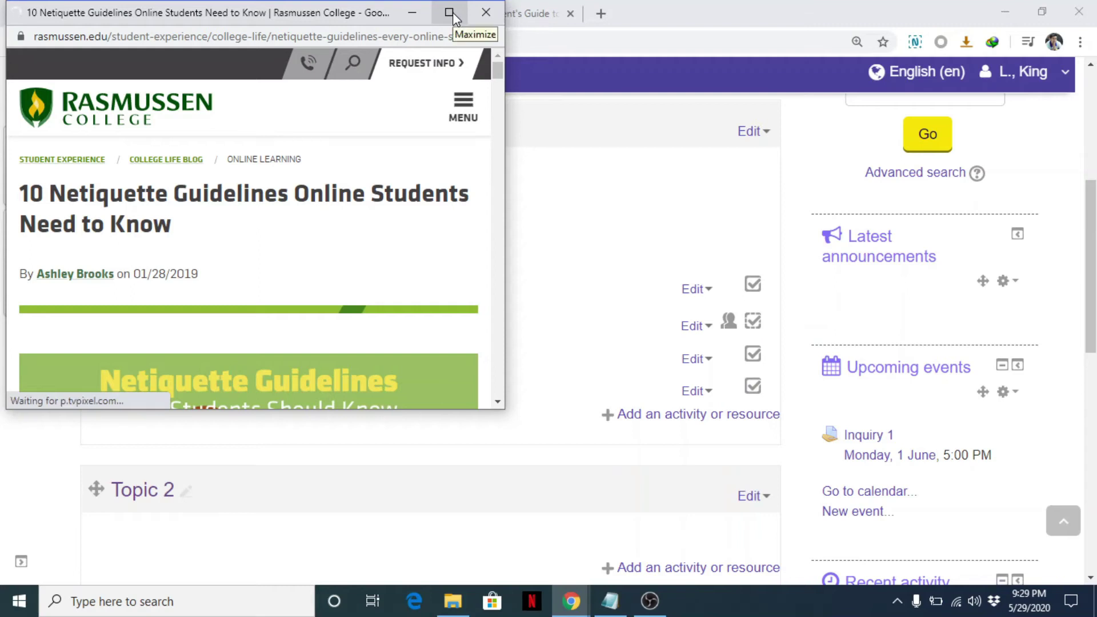
pyautogui.click(451, 12)
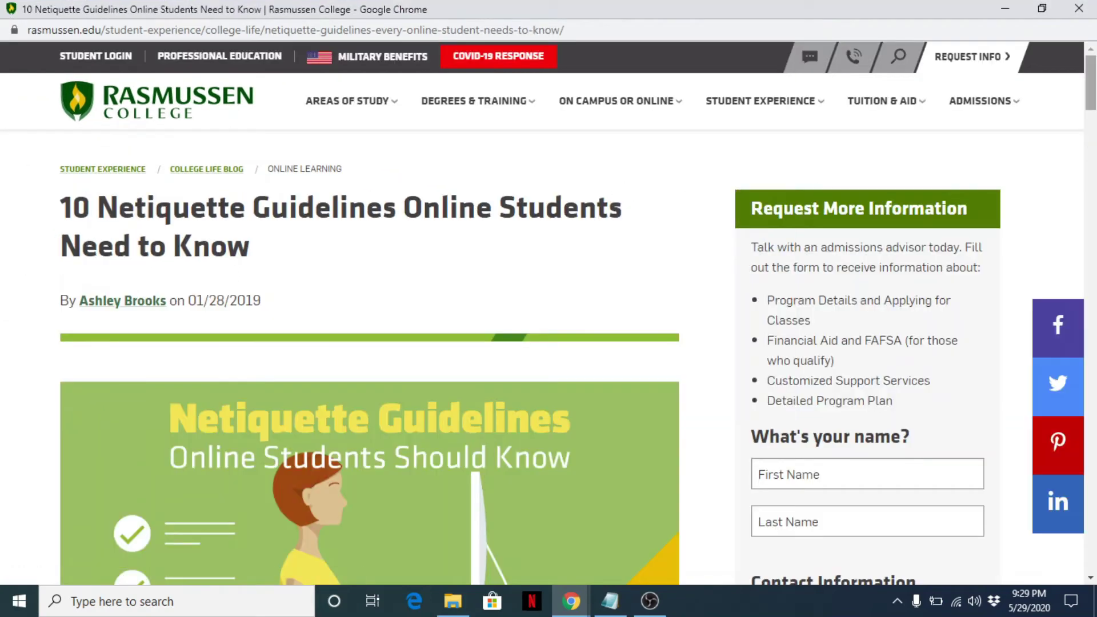
pyautogui.moveTo(1091, 80)
pyautogui.mouseDown()
pyautogui.moveTo(1091, 490)
pyautogui.moveTo(1091, 80)
pyautogui.mouseUp()
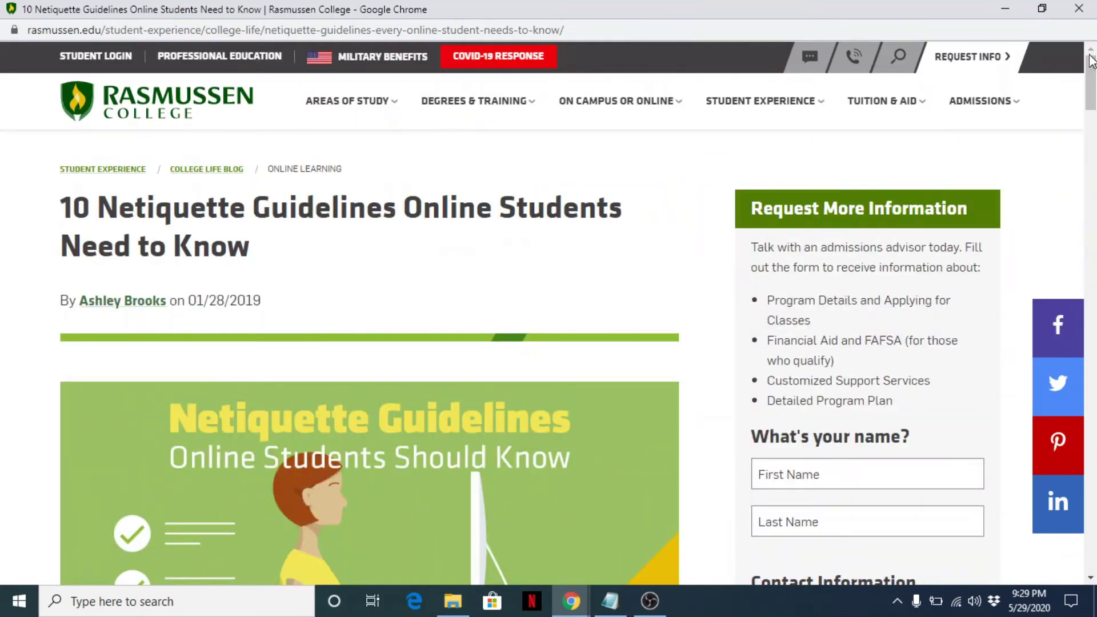
pyautogui.click(1081, 9)
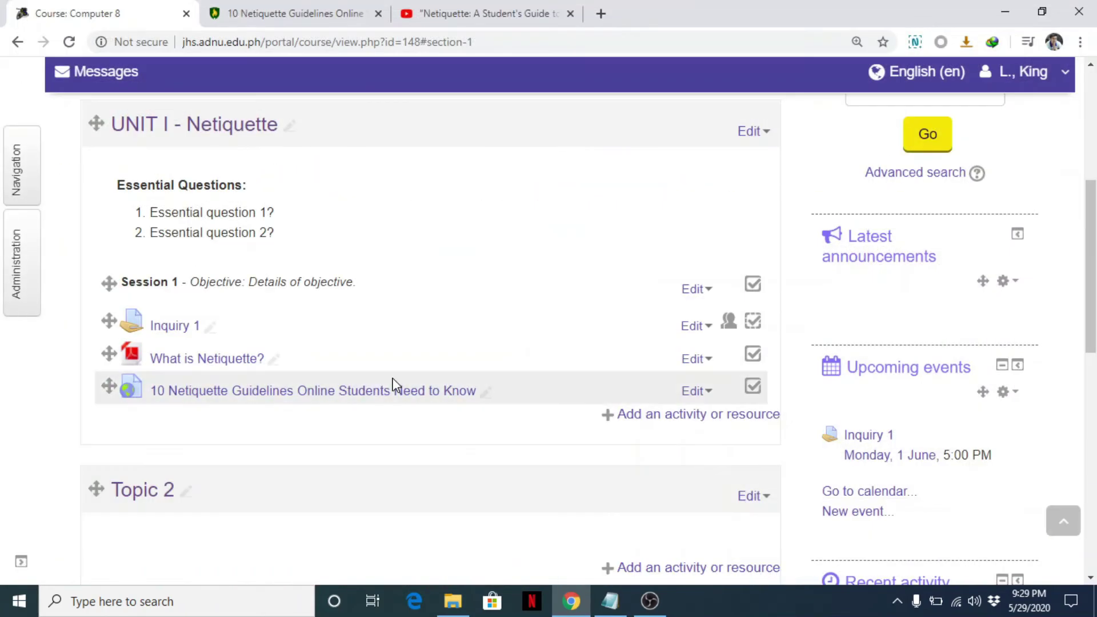
# - Choose URL from Unit I's activity and resource chooser to start a second link
pyautogui.click(661, 423)
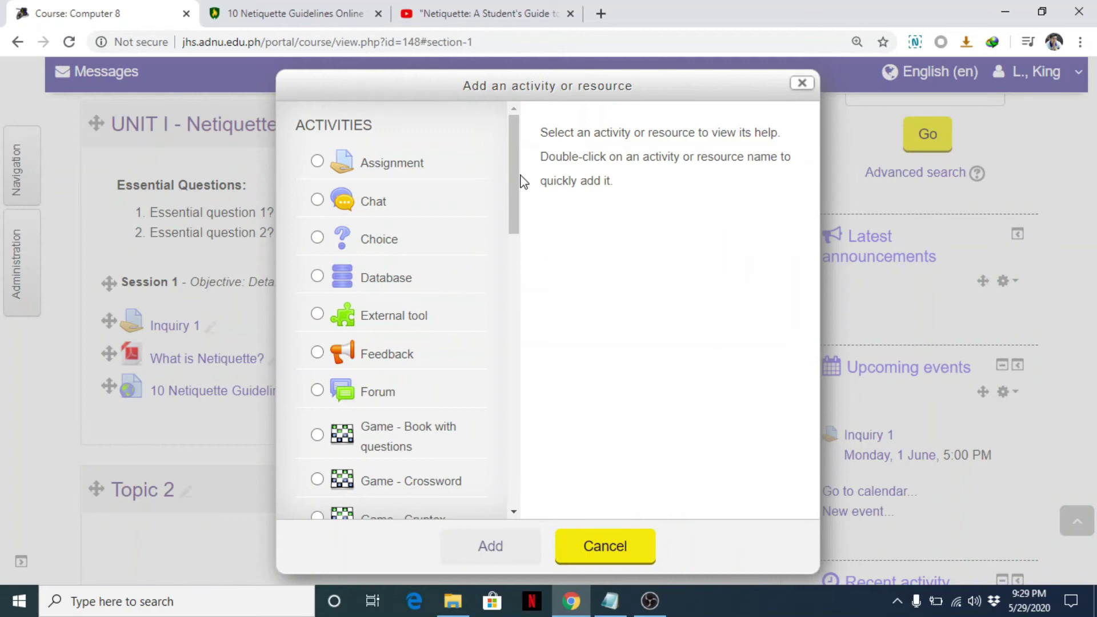
pyautogui.scroll(-10, 514, 337)
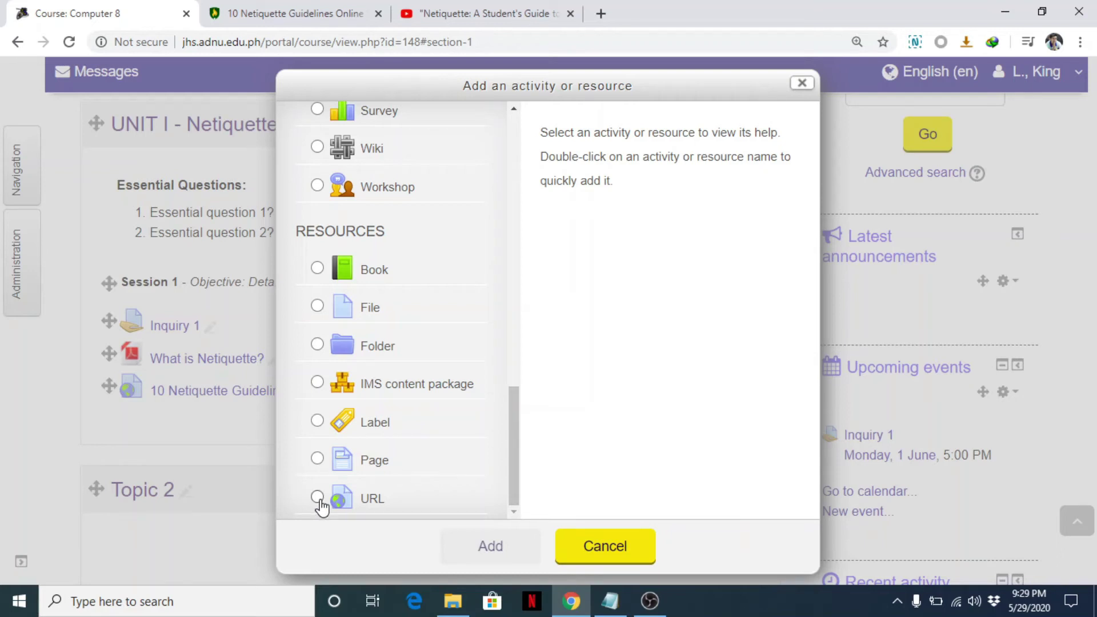
pyautogui.click(388, 501)
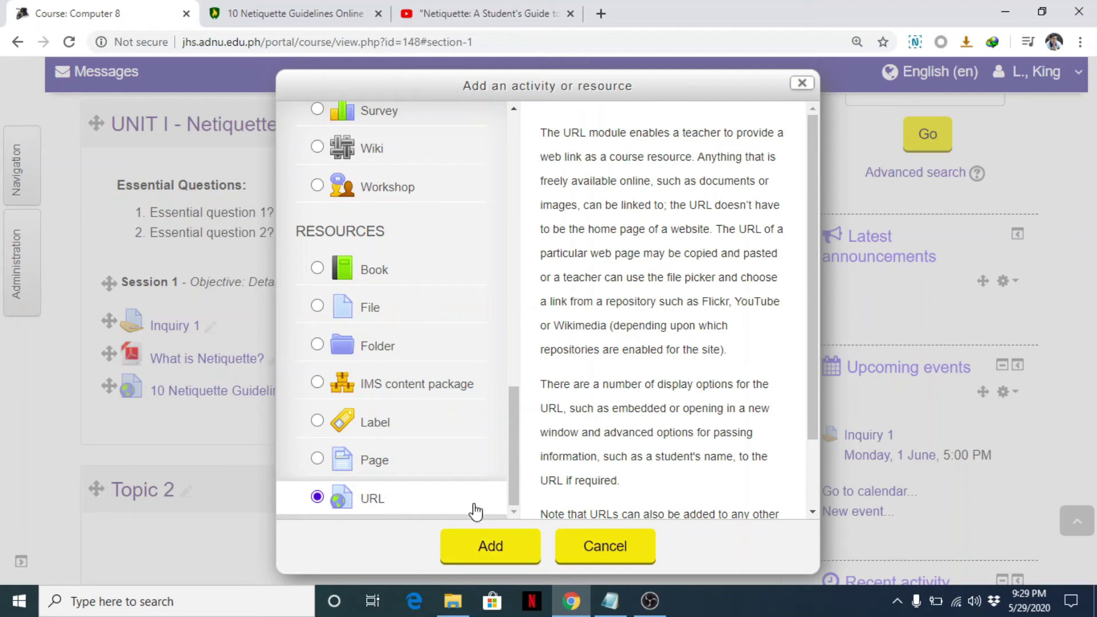
pyautogui.click(492, 547)
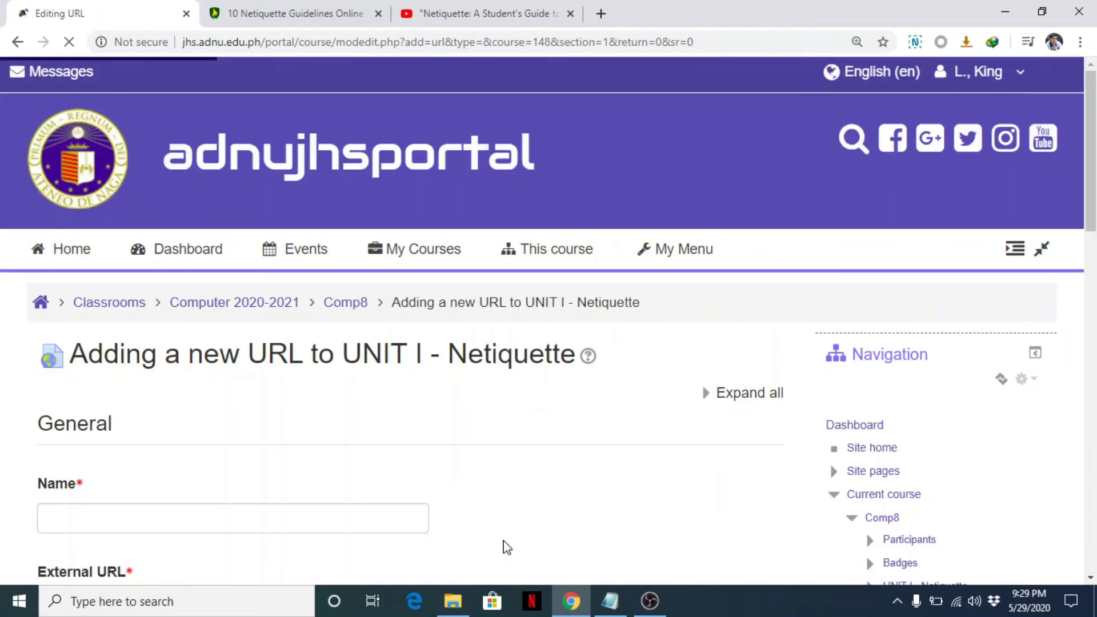
# - Copy the YouTube title 'Netiquette: A Student's Guide to Digital Etiquette' into the Name field
pyautogui.scroll(-3, 446, 500)
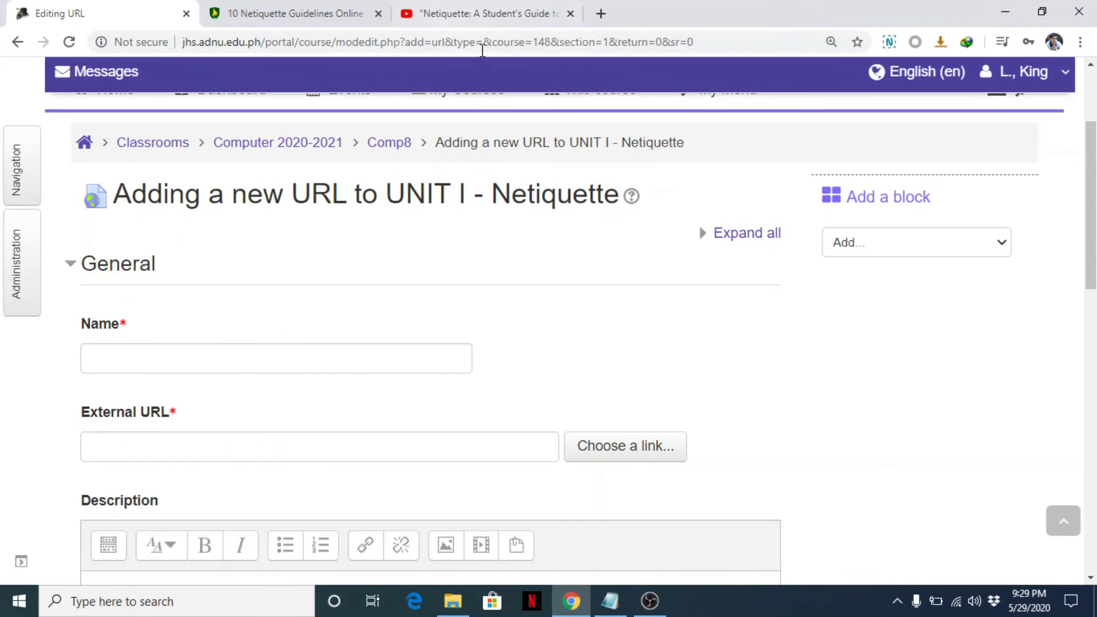
pyautogui.click(495, 14)
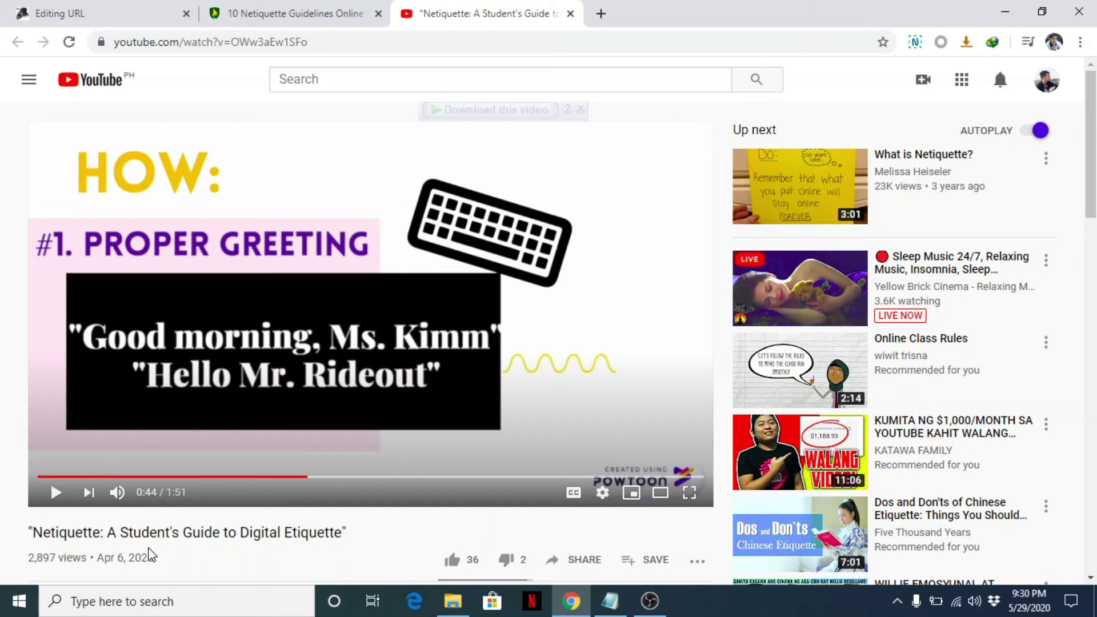
pyautogui.moveTo(28, 535); pyautogui.dragTo(367, 539)
pyautogui.hotkey('ctrl', 'c')
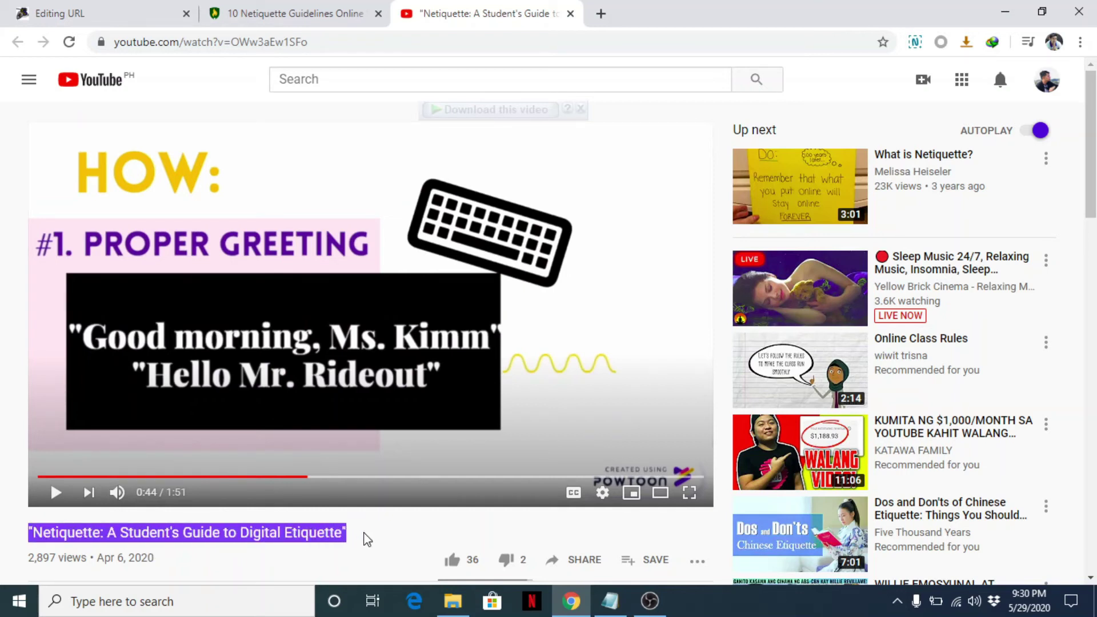
pyautogui.click(86, 14)
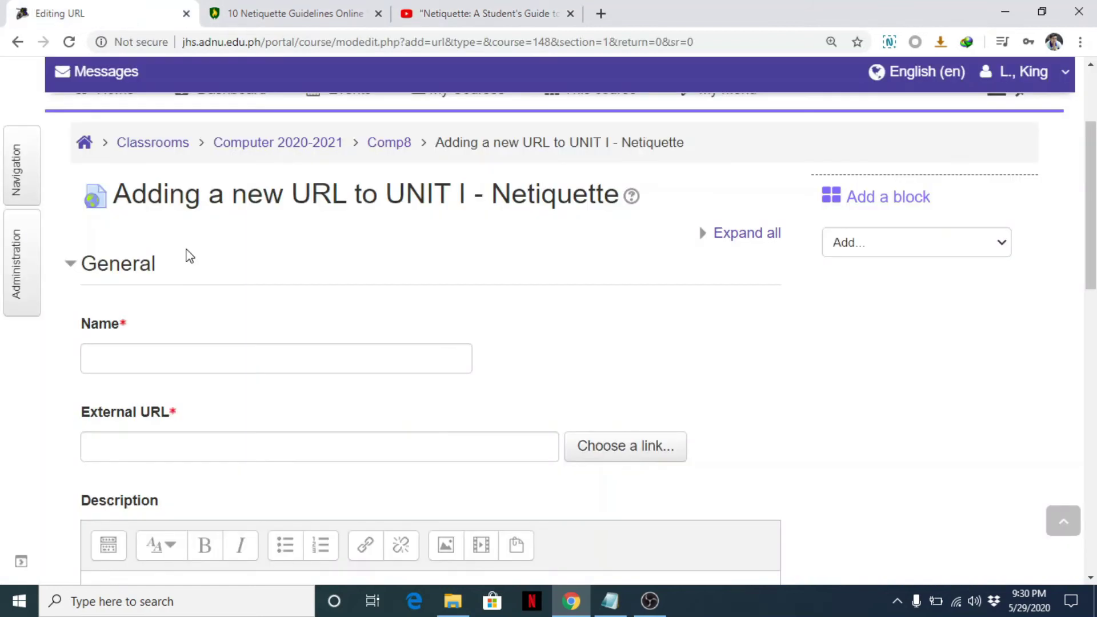
pyautogui.click(162, 362)
pyautogui.hotkey('ctrl', 'v')
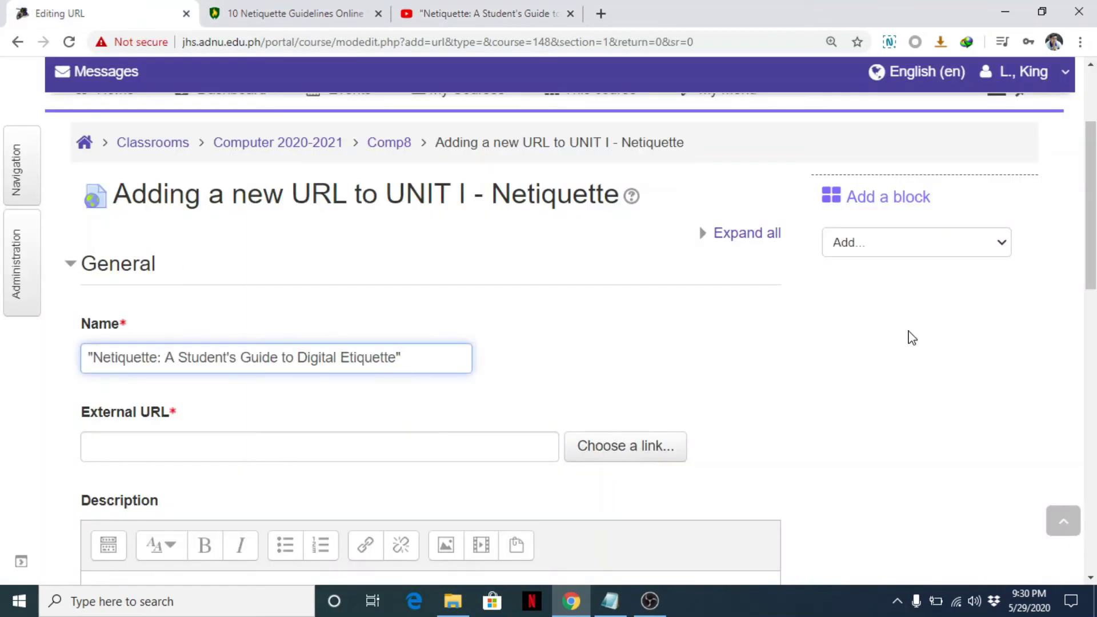
pyautogui.moveTo(1092, 206); pyautogui.dragTo(1091, 249)
pyautogui.click(290, 313)
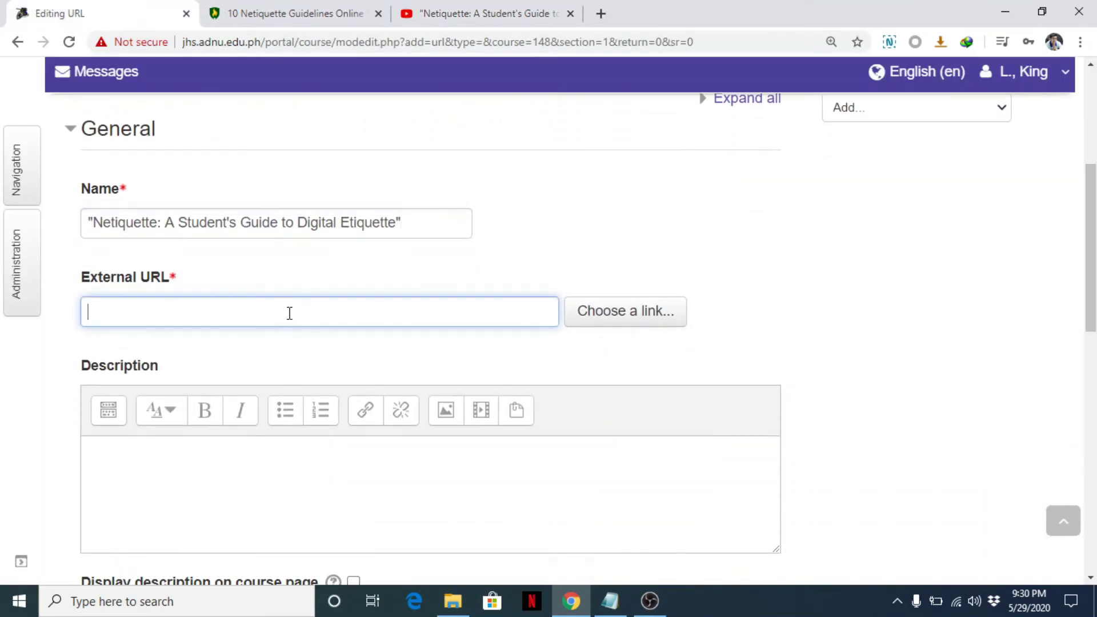
pyautogui.click(486, 13)
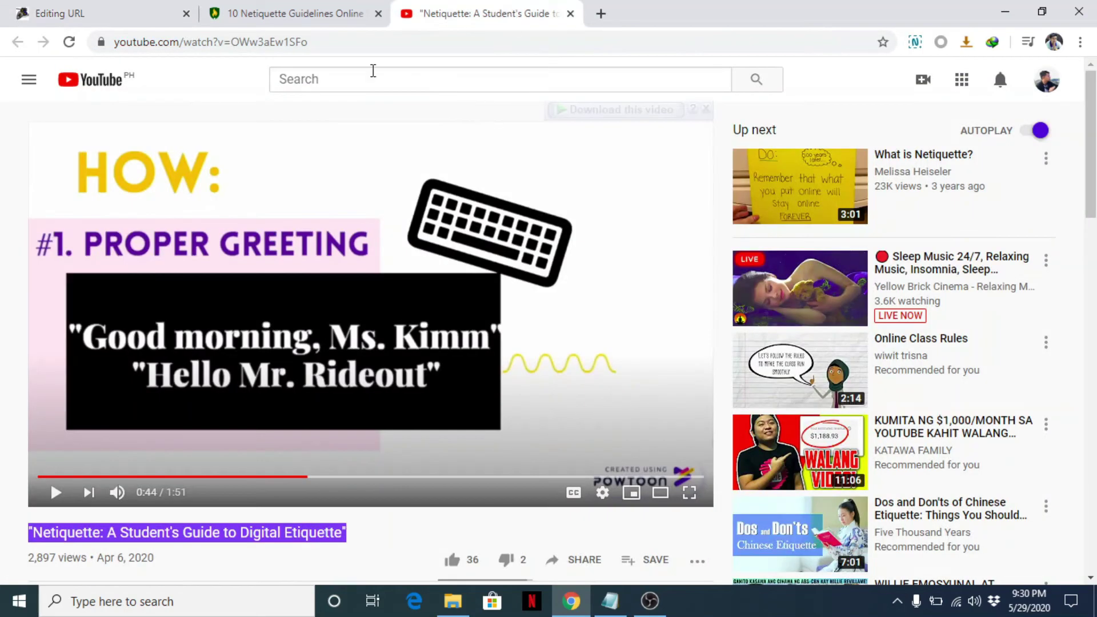
pyautogui.click(296, 42)
pyautogui.hotkey('ctrl', 'c')
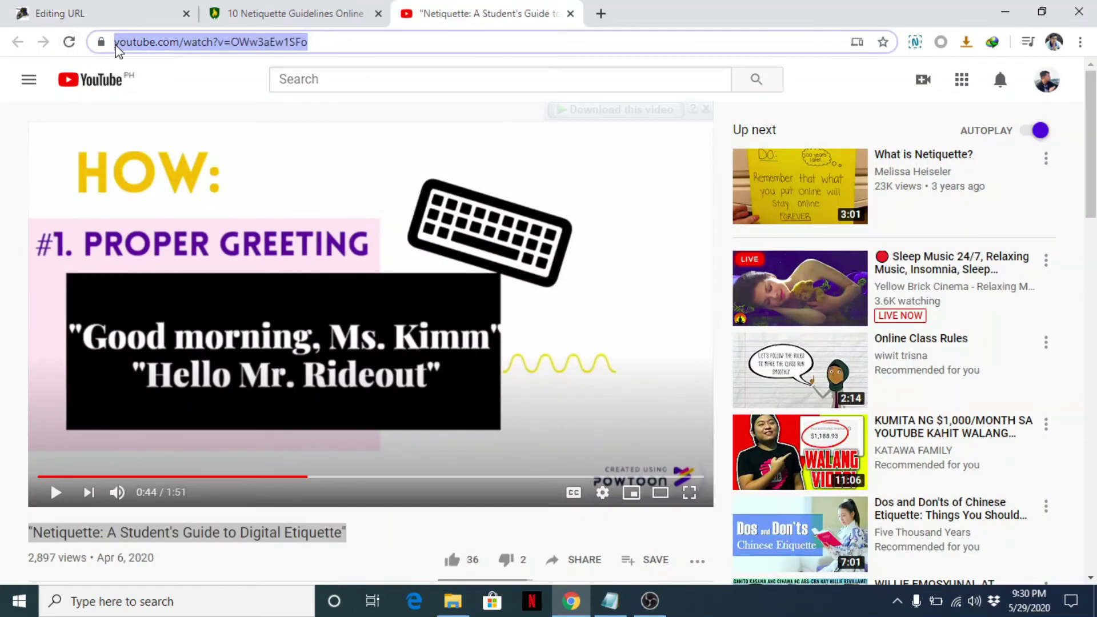
pyautogui.click(110, 18)
pyautogui.hotkey('ctrl', 'v')
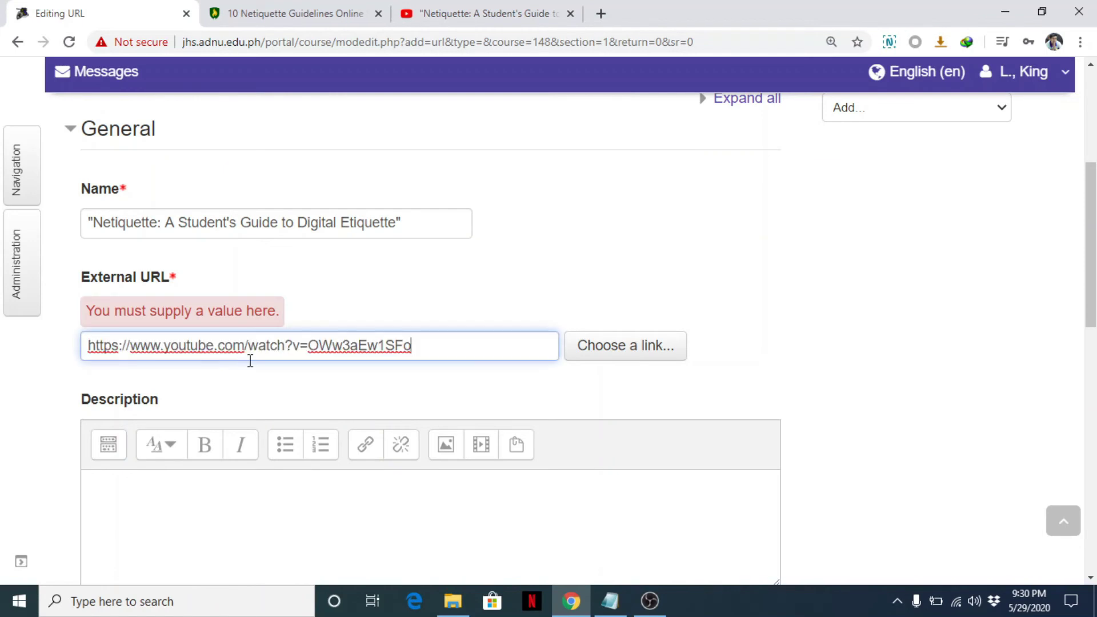
pyautogui.scroll(-10, 66, 326)
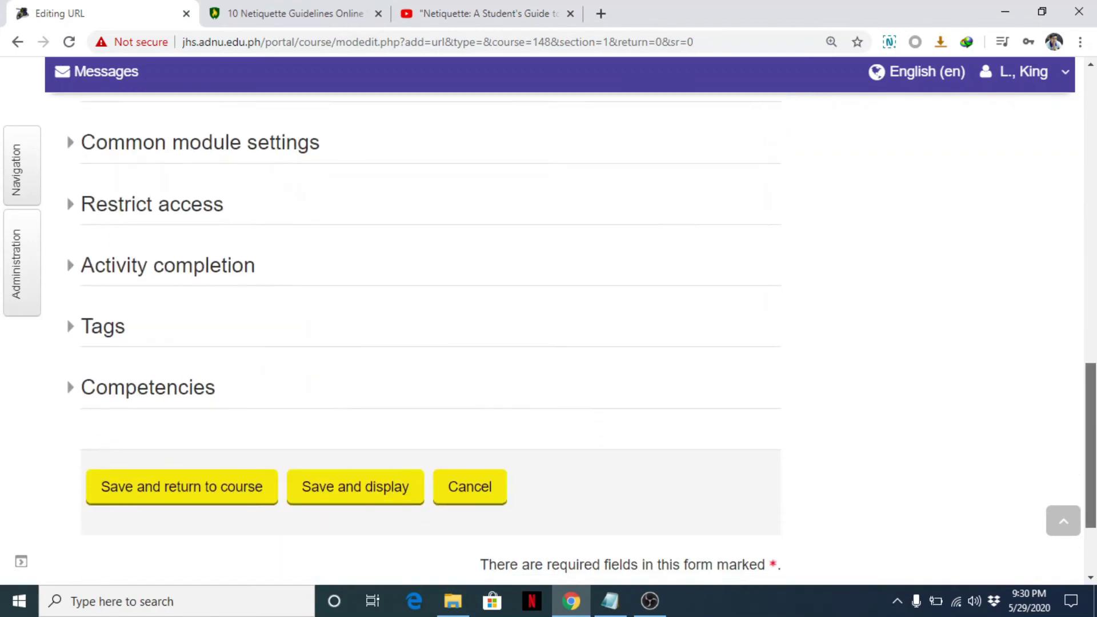
pyautogui.scroll(5, 66, 320)
# - Set the video link's display to In pop-up and save it to the course
pyautogui.click(72, 310)
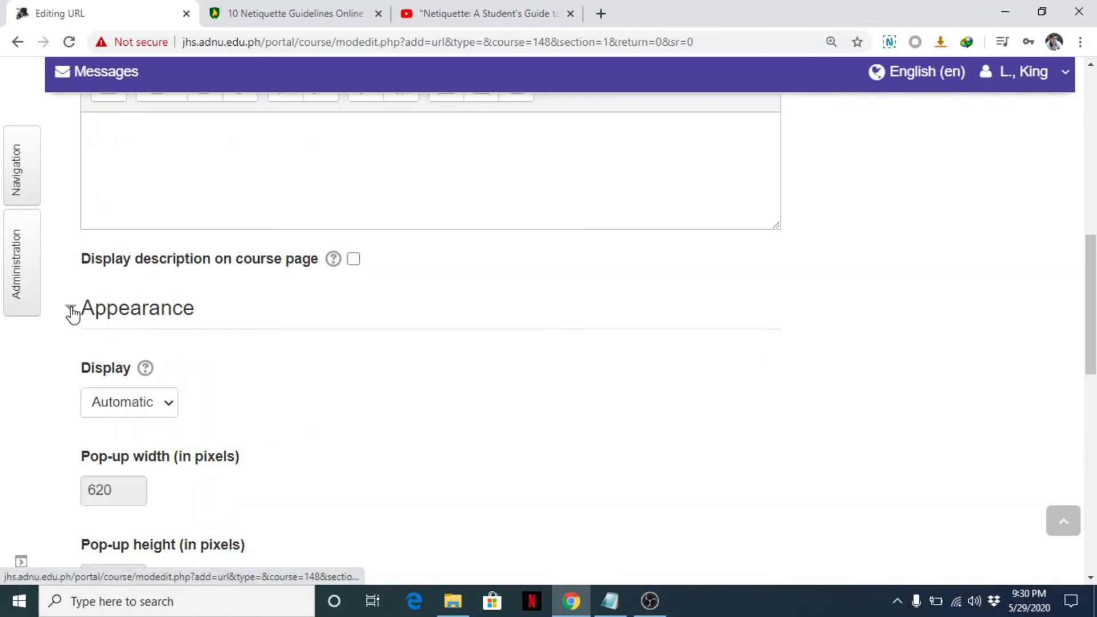
pyautogui.click(157, 407)
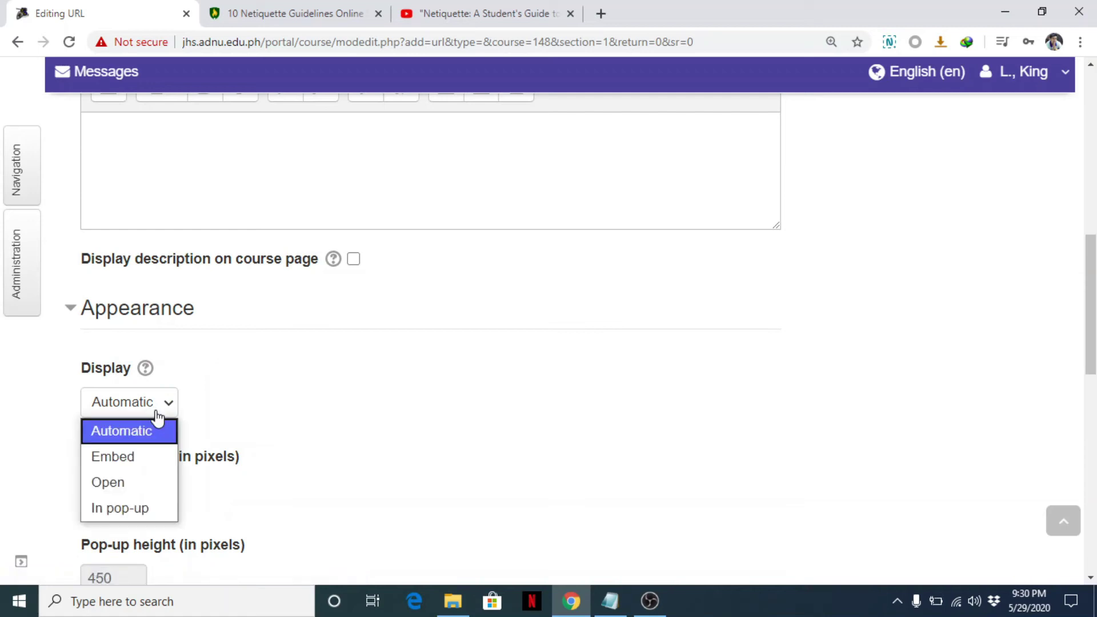
pyautogui.click(153, 506)
pyautogui.moveTo(1092, 241); pyautogui.dragTo(1056, 465)
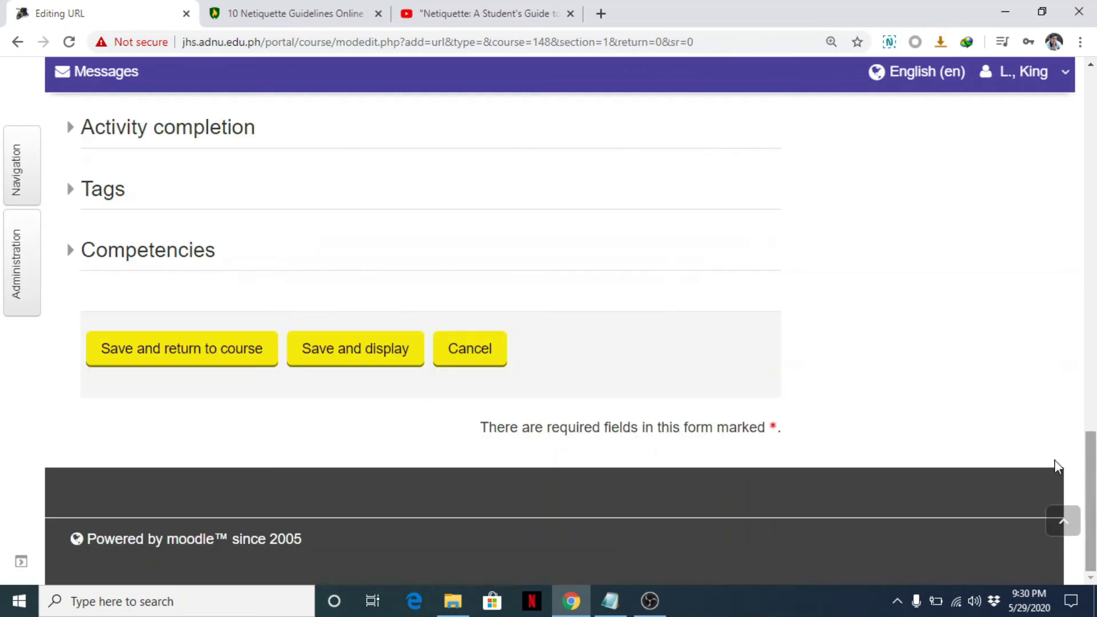
pyautogui.click(156, 351)
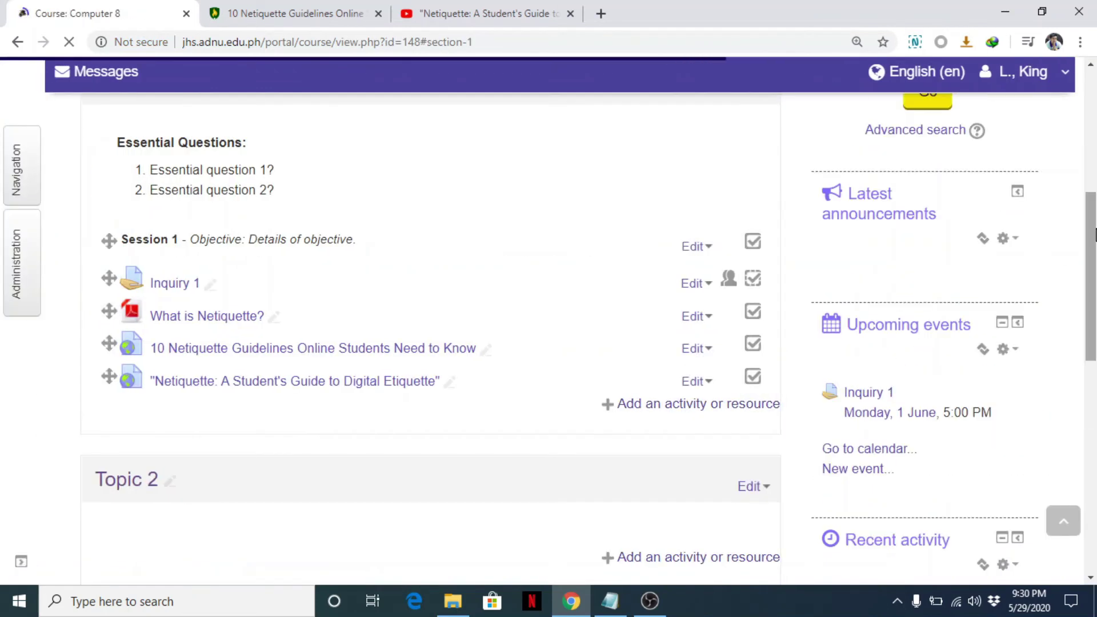
# - Switch editing off on the Computer 8 course and scroll back down to Unit I
pyautogui.scroll(2, 1096, 234)
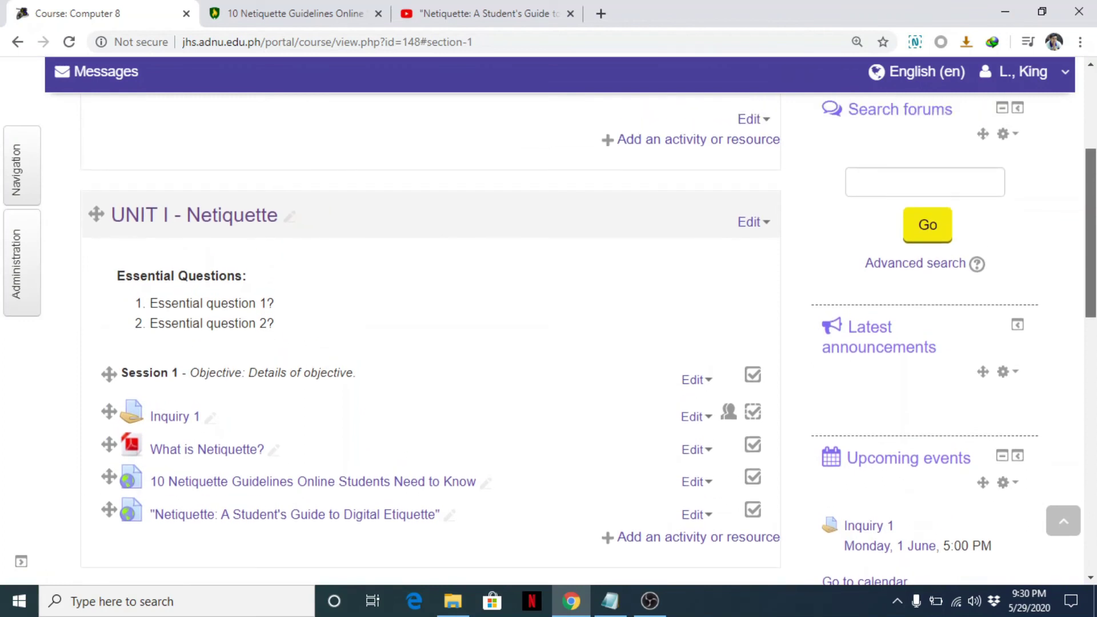
pyautogui.scroll(3, 1095, 171)
pyautogui.click(910, 141)
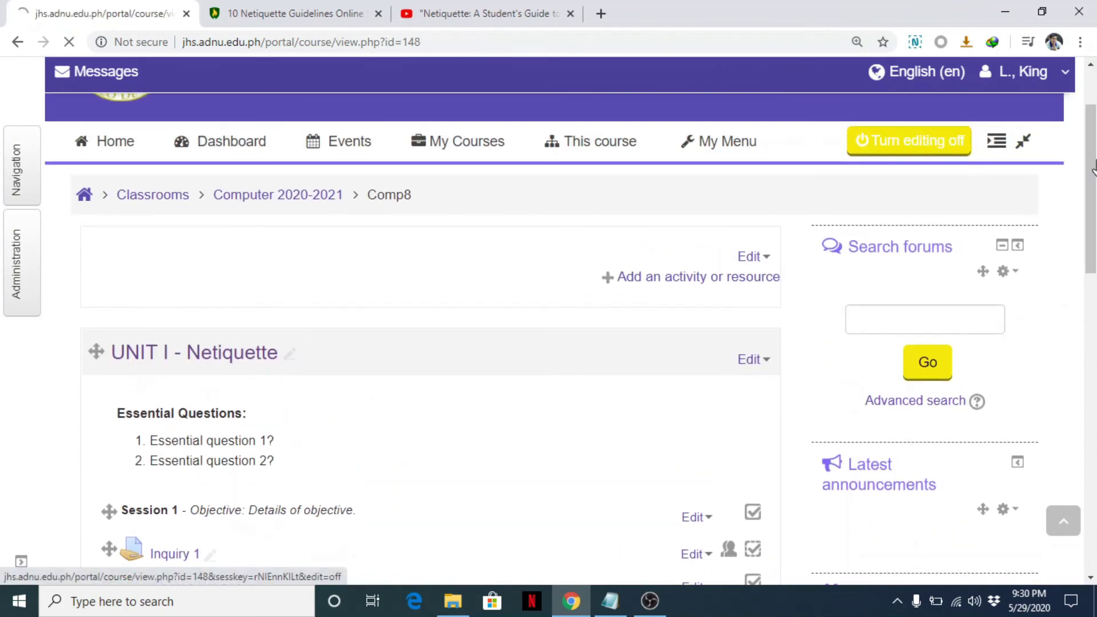
pyautogui.scroll(-4, 1023, 196)
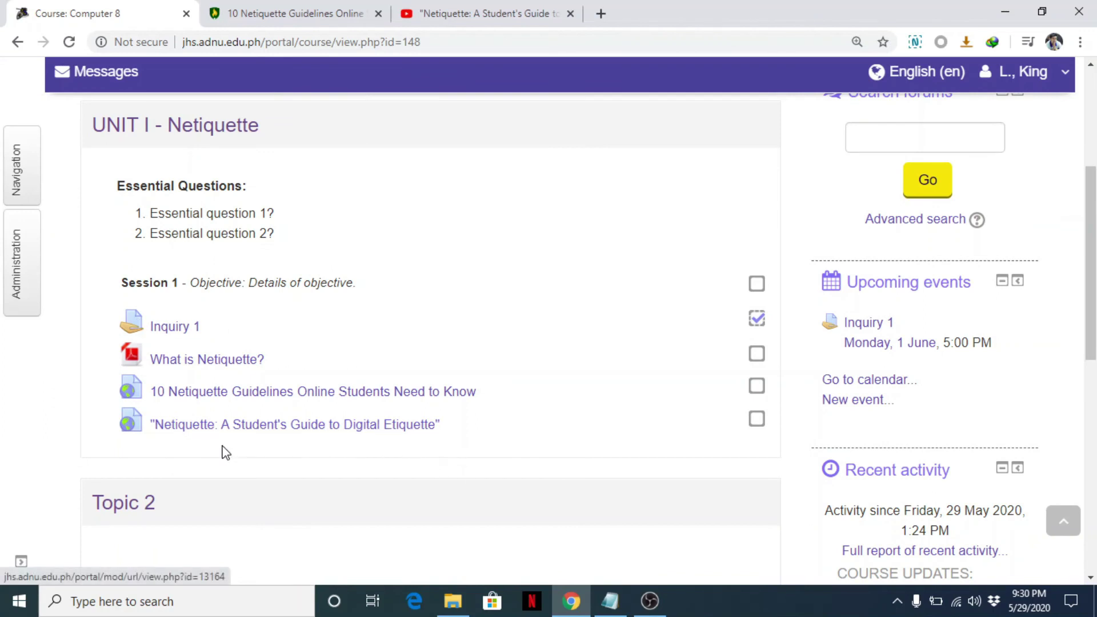
pyautogui.click(280, 431)
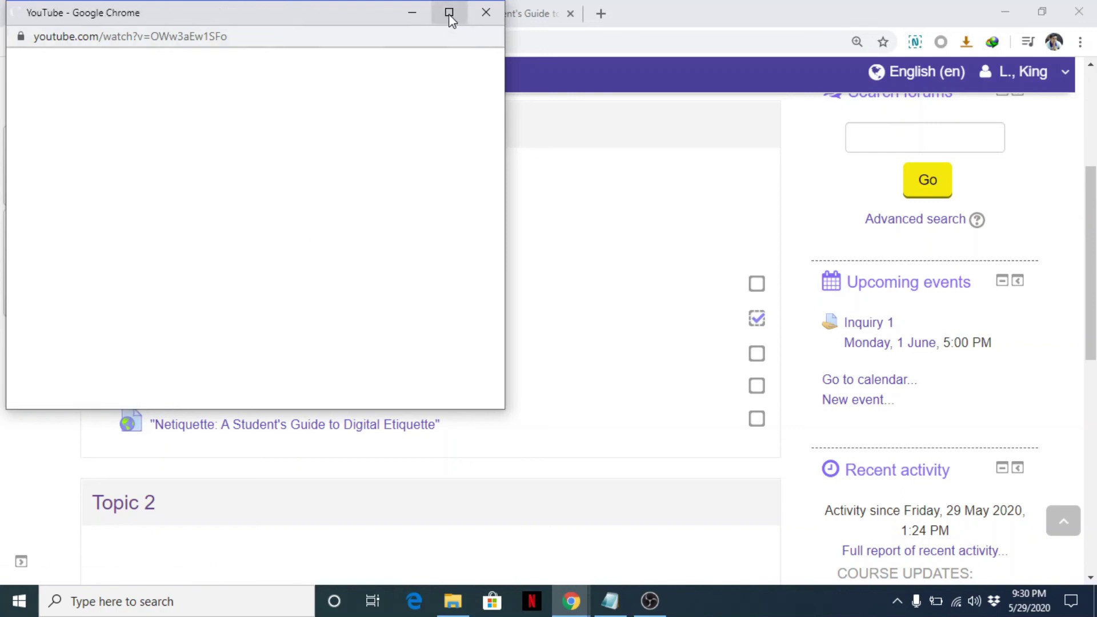
pyautogui.moveTo(321, 19); pyautogui.dragTo(495, 74)
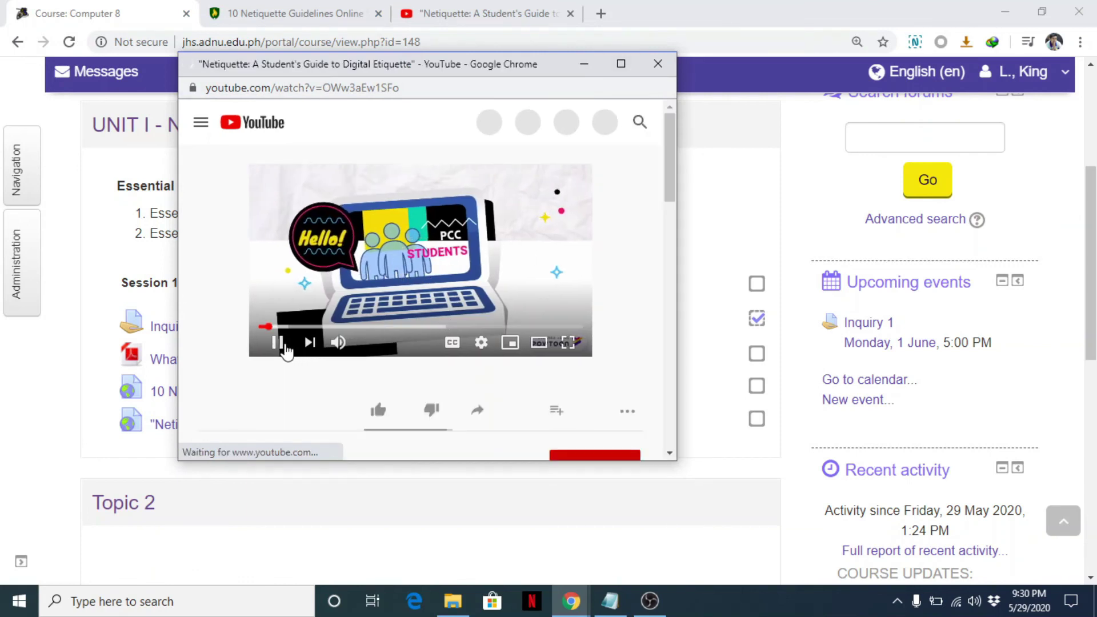
pyautogui.click(285, 344)
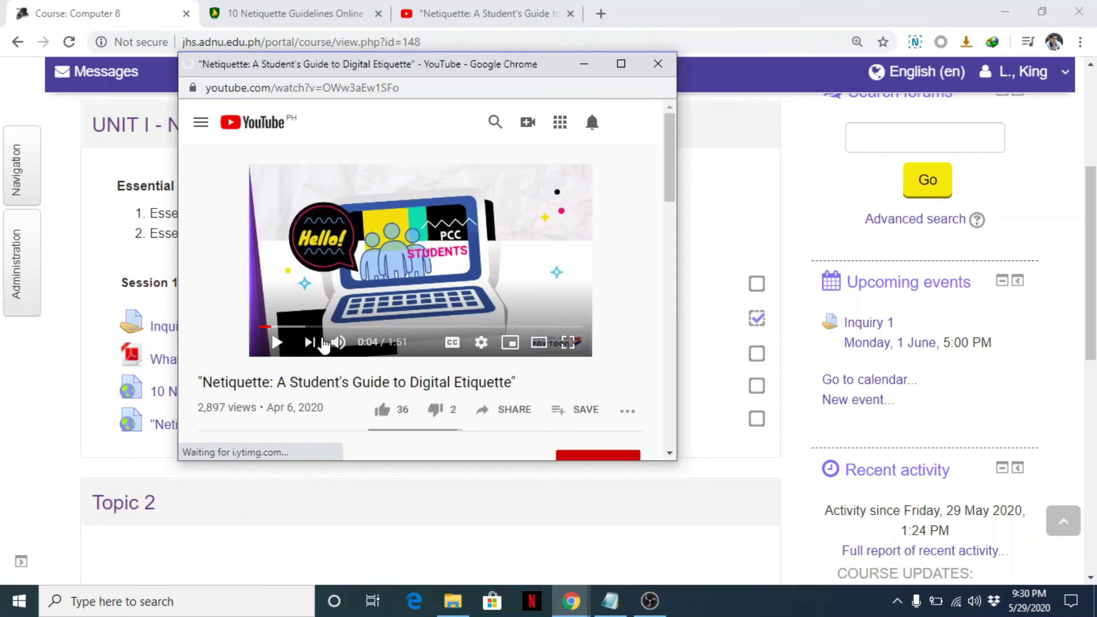
pyautogui.click(658, 63)
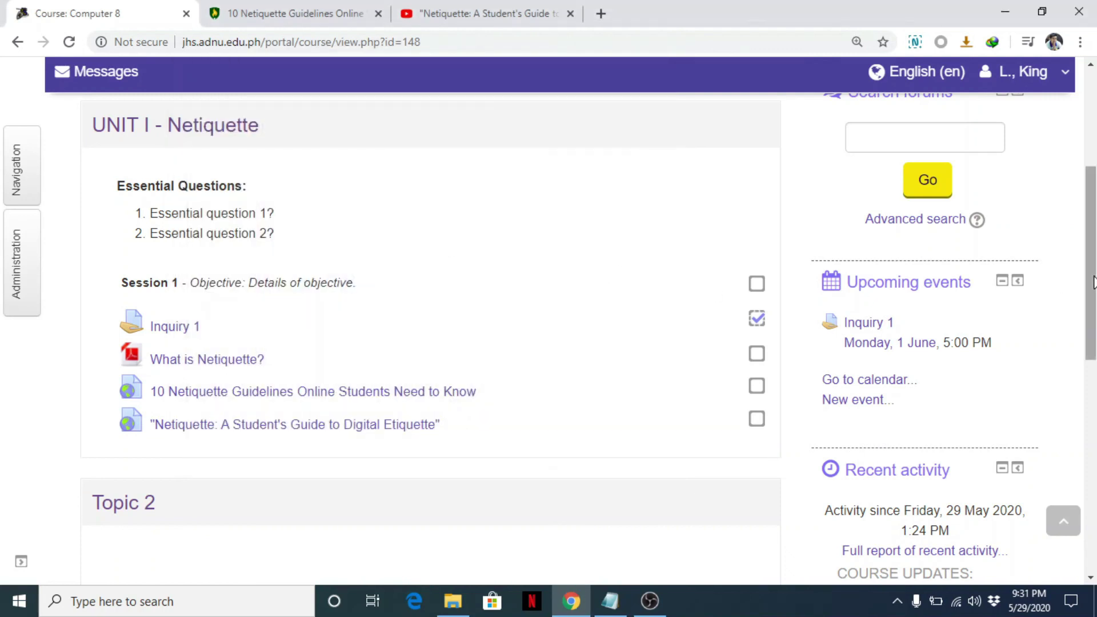
pyautogui.scroll(2, 1094, 282)
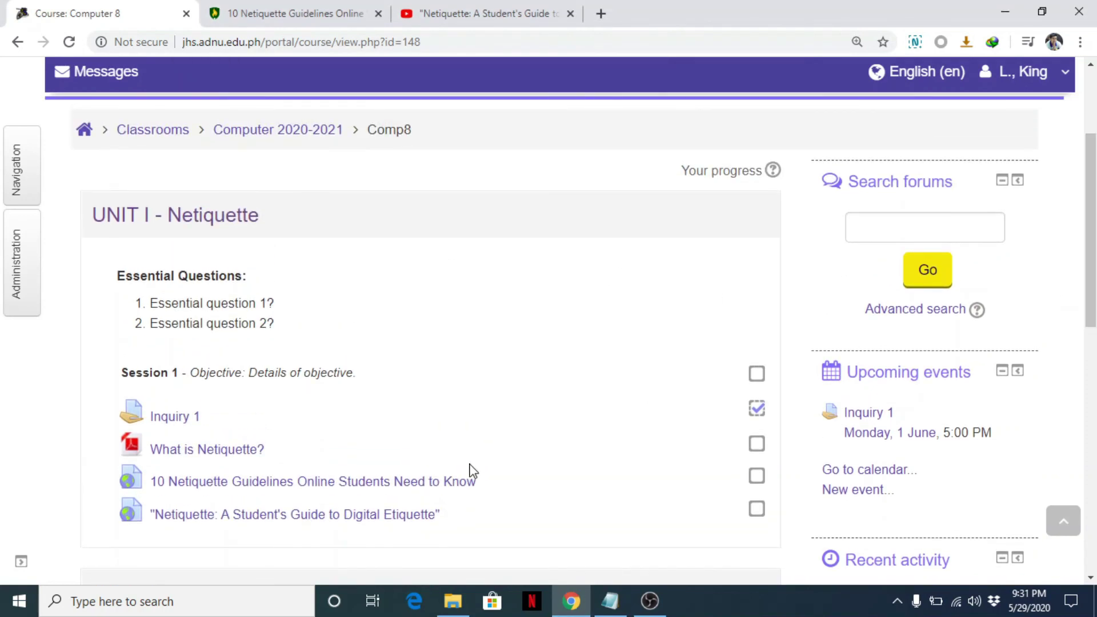